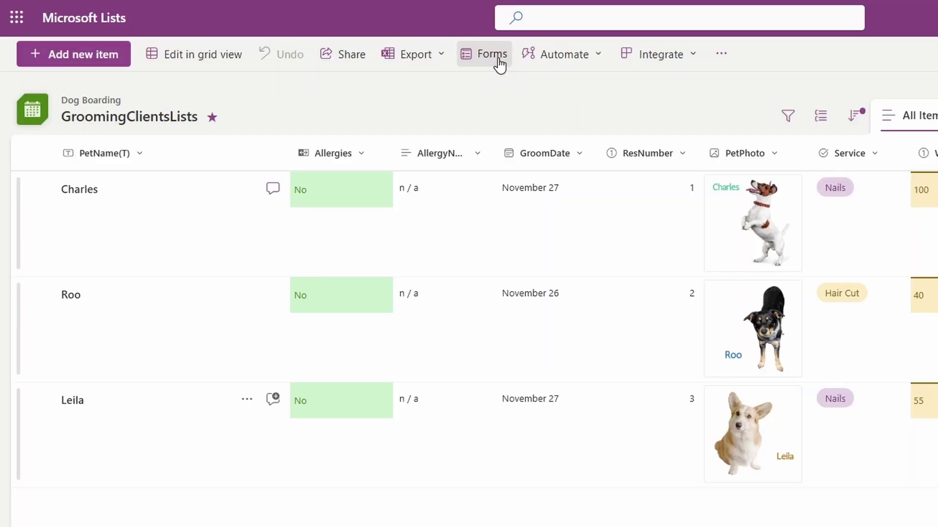
# - Deselect the Leila row and show the Forms dialog for GroomingClientsLists
pyautogui.click(498, 63)
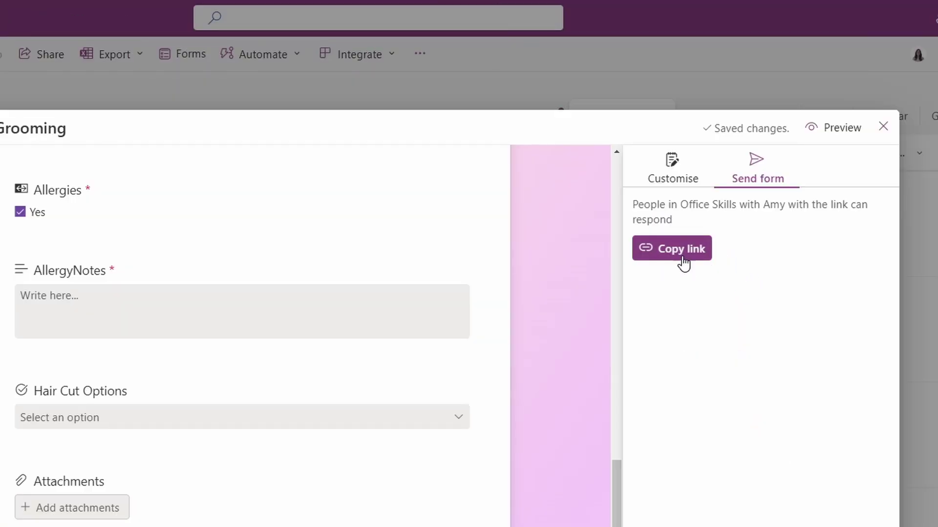
pyautogui.click(682, 250)
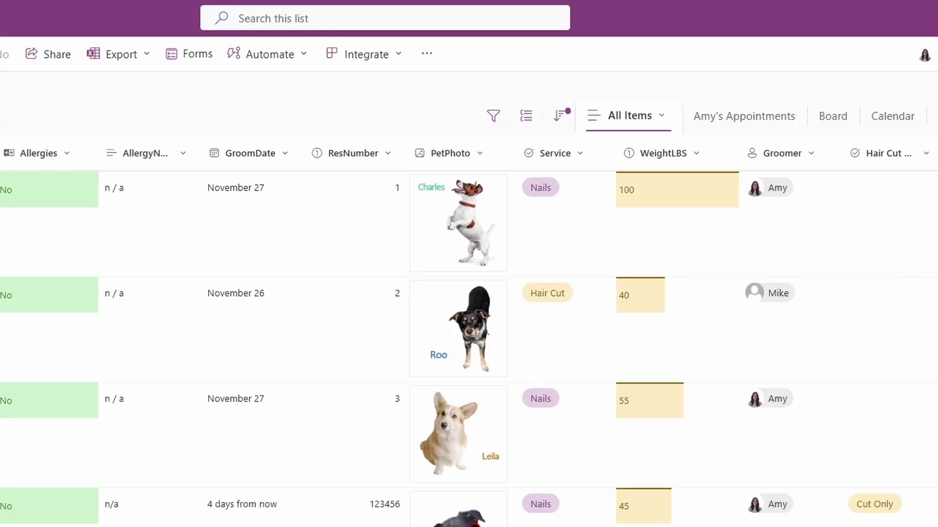
pyautogui.hscroll(5, 456, 336)
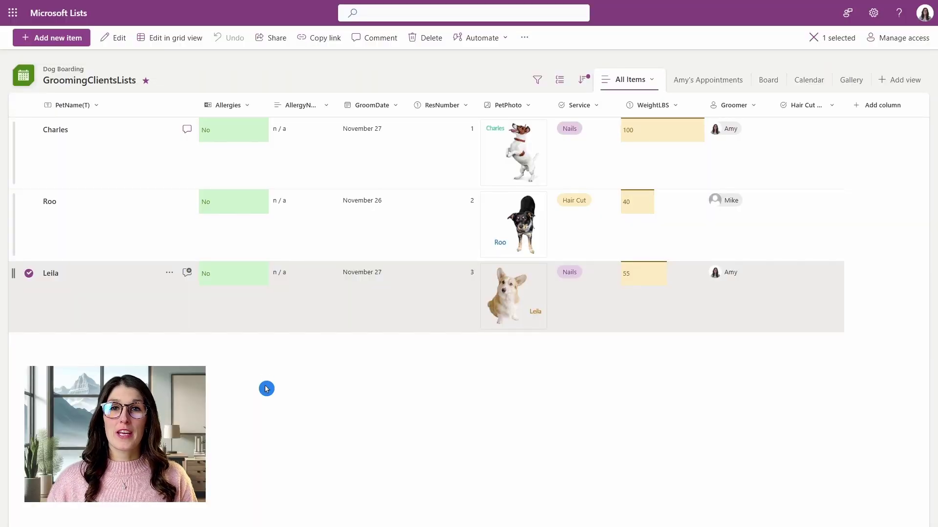
pyautogui.click(368, 82)
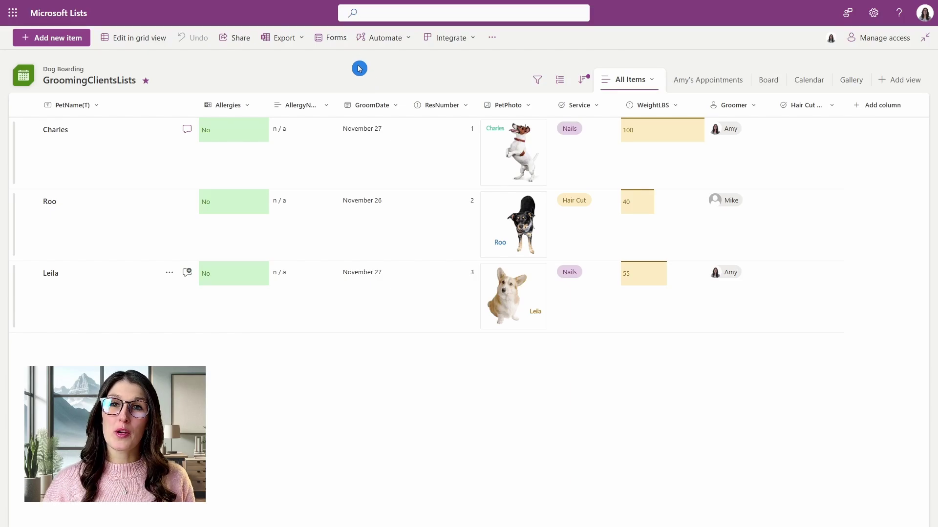
pyautogui.click(341, 44)
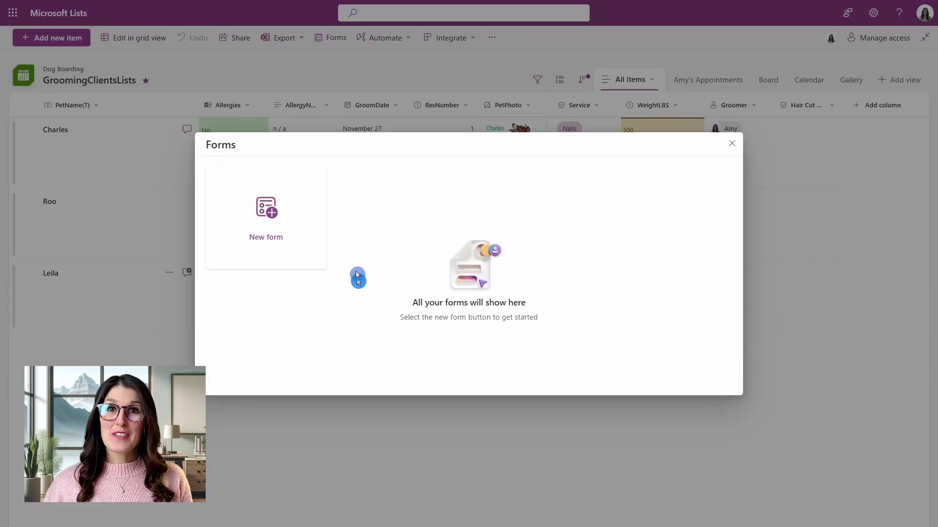
# - Start a new form titled 'Book Grooming'
pyautogui.click(304, 222)
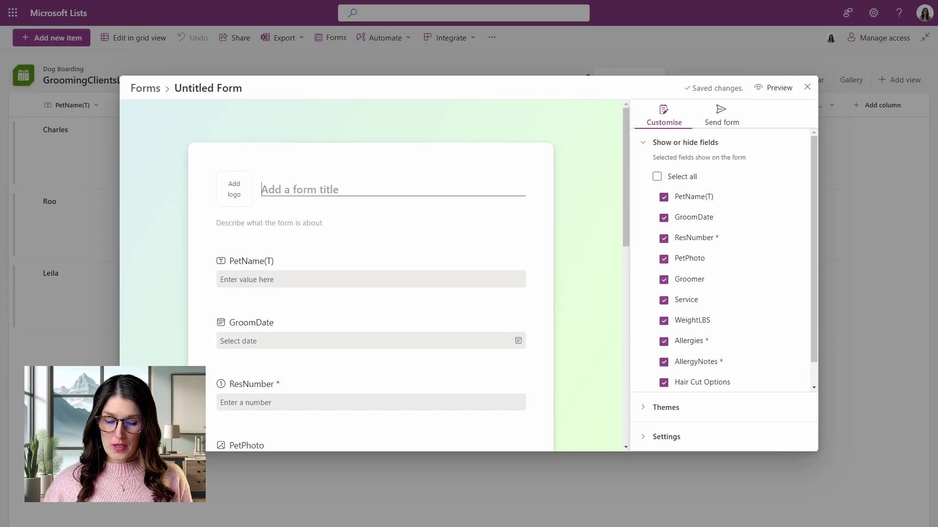
pyautogui.write('Book Grooming')
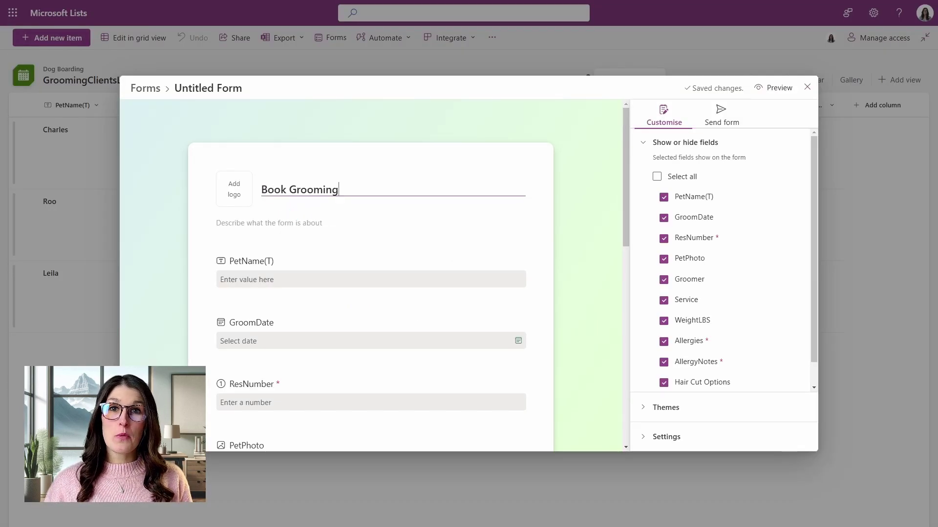
pyautogui.click(269, 223)
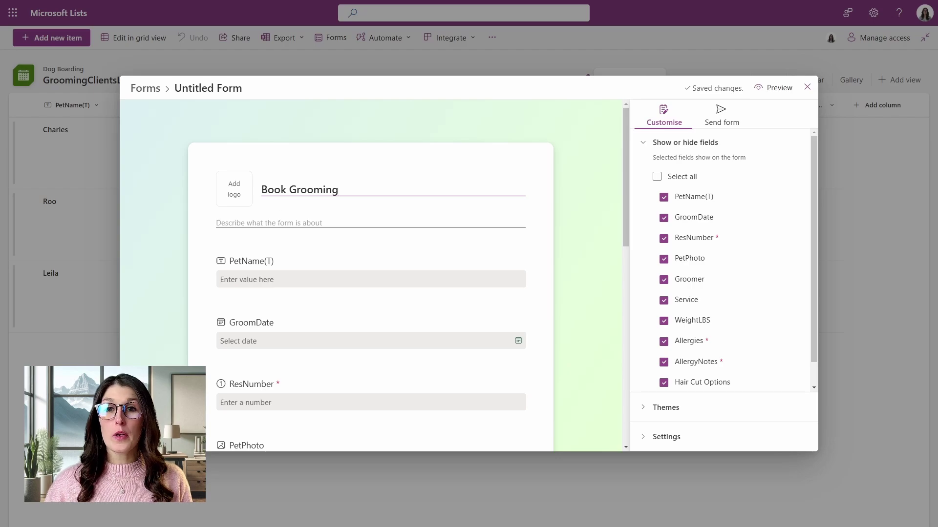
# - Add the Forms Logo dog image and the pet grooming bookings description
pyautogui.click(235, 190)
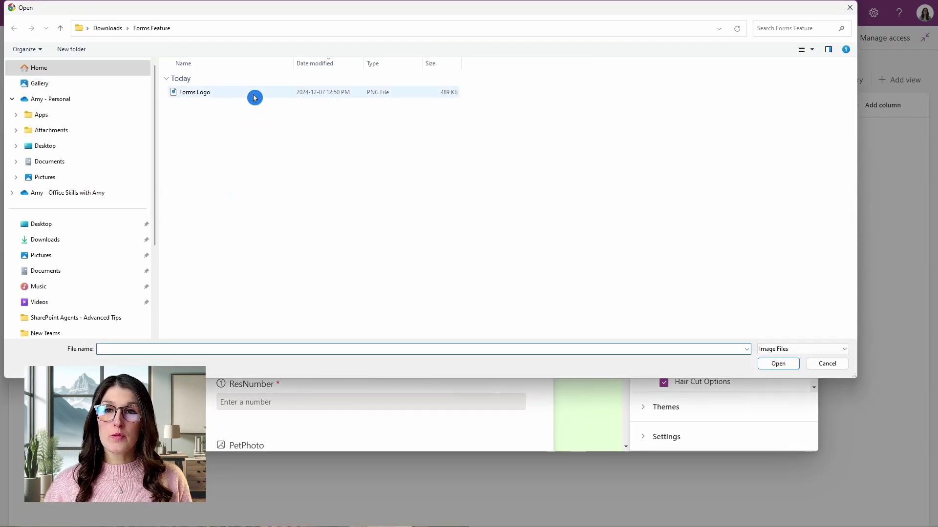
pyautogui.click(253, 97)
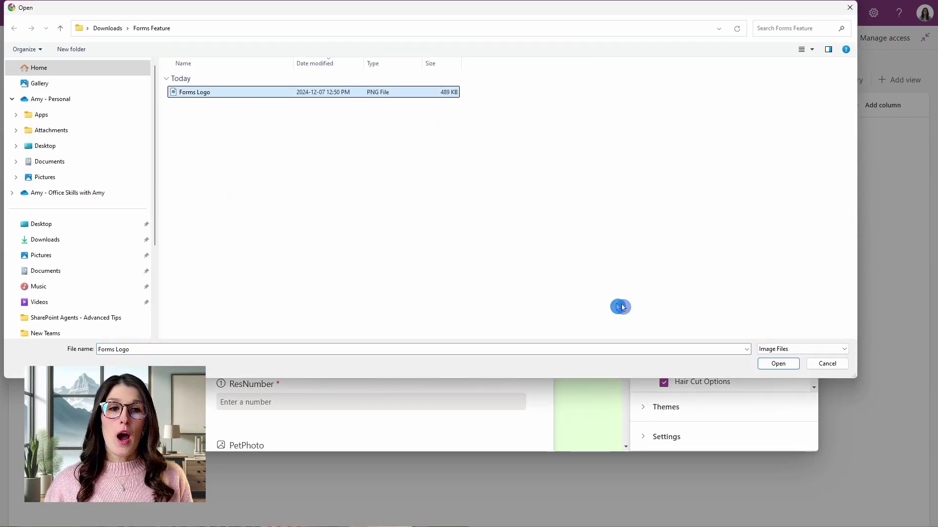
pyautogui.click(780, 365)
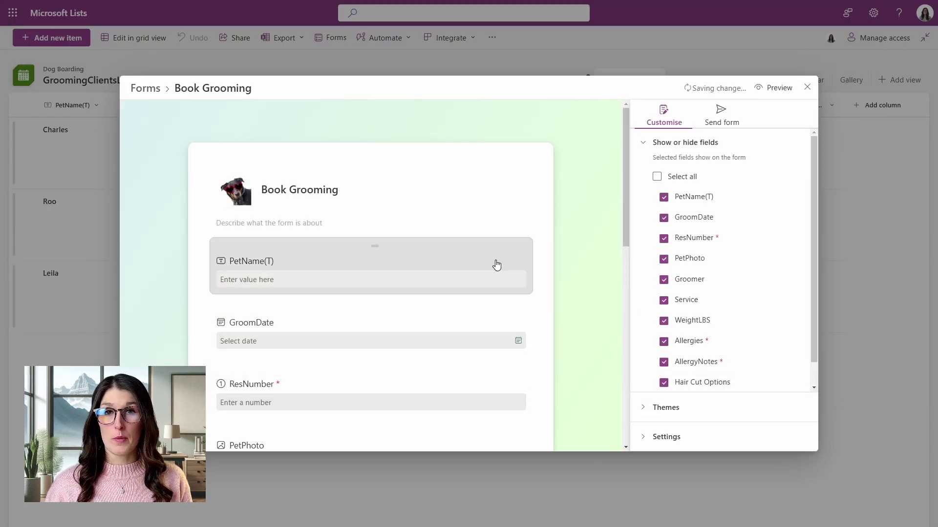
pyautogui.click(293, 222)
pyautogui.hotkey('ctrl', 'v')
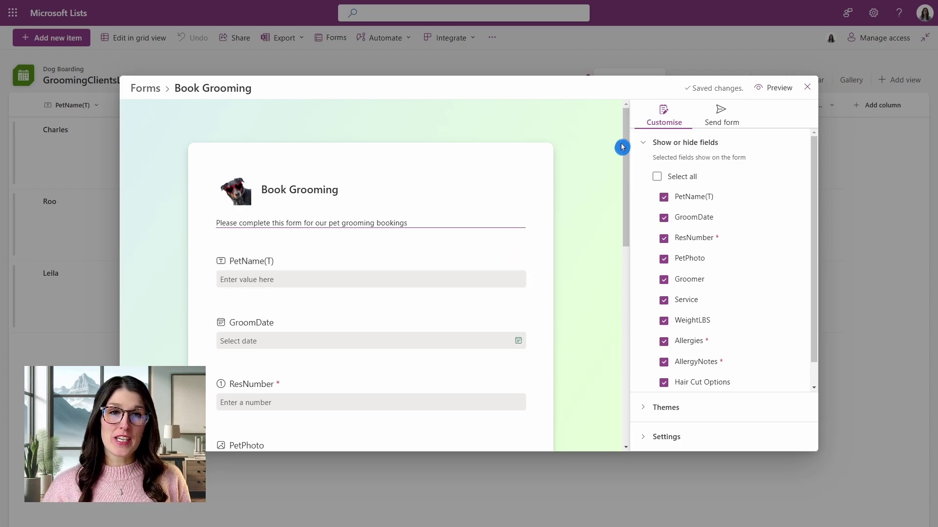
# - Scroll the form fields down to Hair Cut Options and bring up new field types
pyautogui.moveTo(624, 130); pyautogui.dragTo(624, 184)
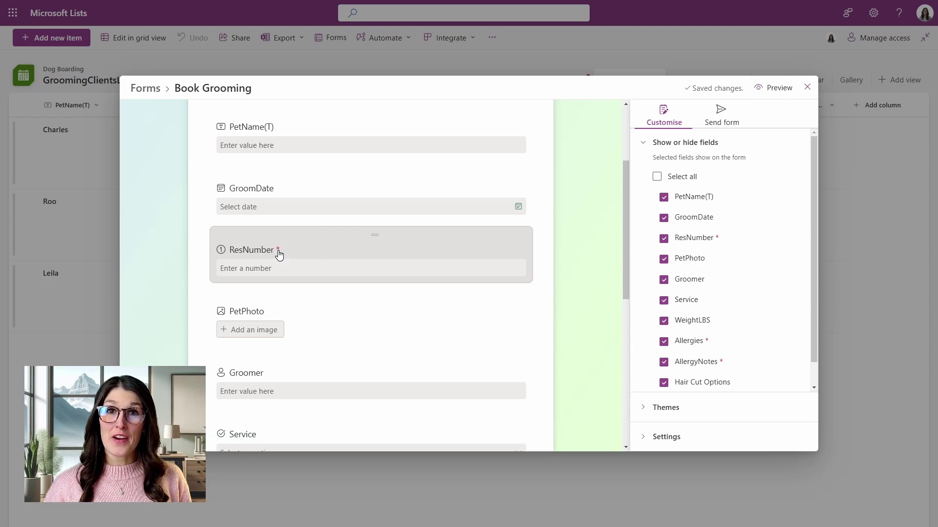
pyautogui.moveTo(624, 175); pyautogui.dragTo(622, 352)
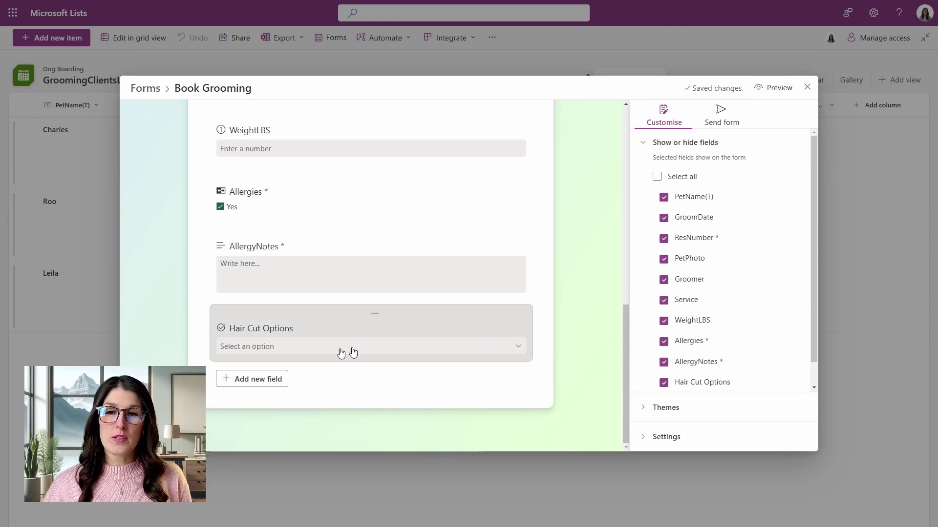
pyautogui.click(277, 381)
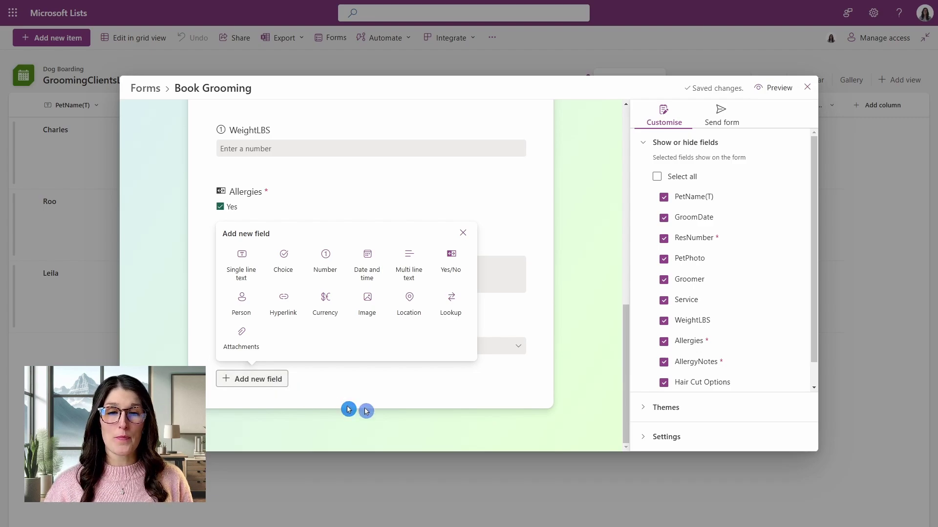
# - Dismiss the field types, then toggle GroomDate off and back on, leaving it shown
pyautogui.click(542, 397)
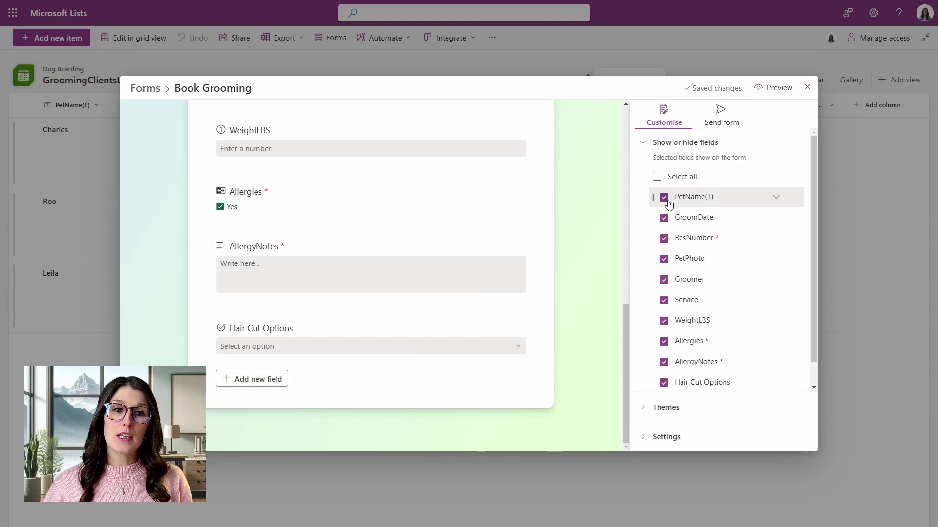
pyautogui.click(664, 218)
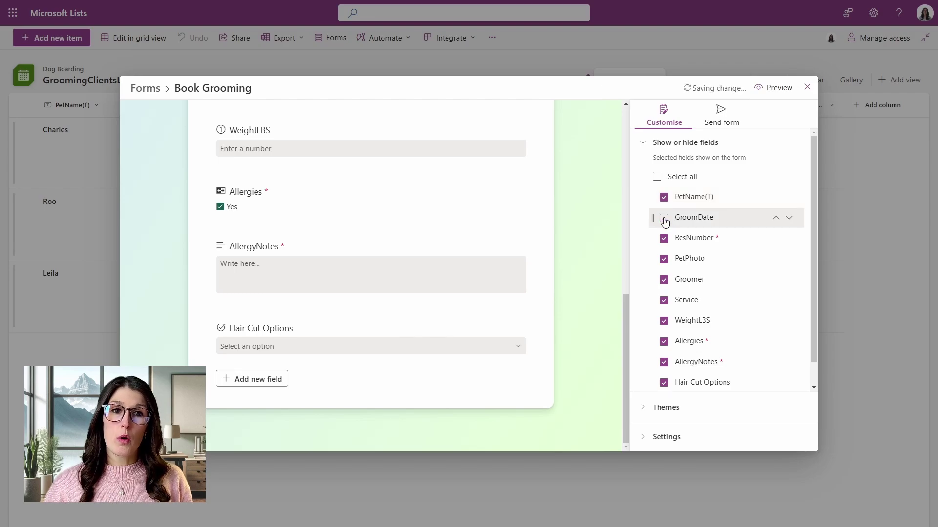
pyautogui.moveTo(620, 323); pyautogui.dragTo(645, 126)
pyautogui.click(664, 219)
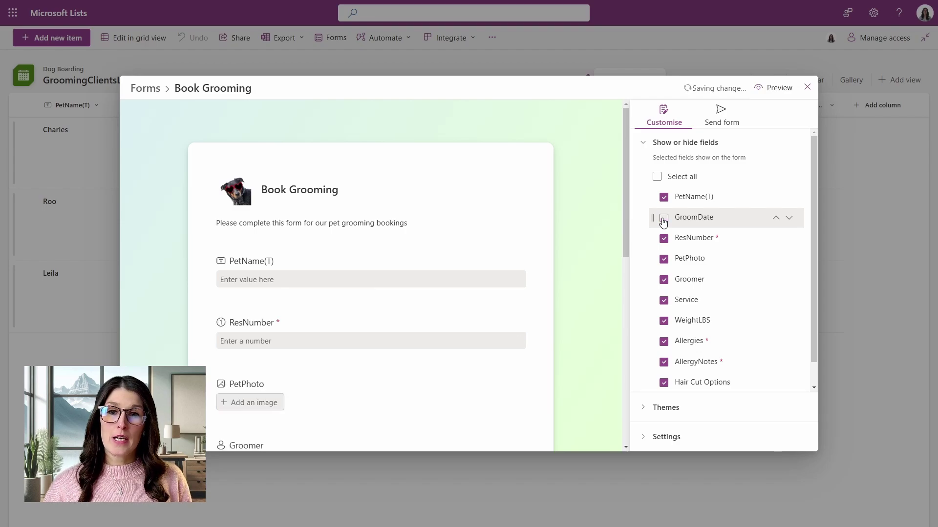
pyautogui.scroll(-1, 746, 208)
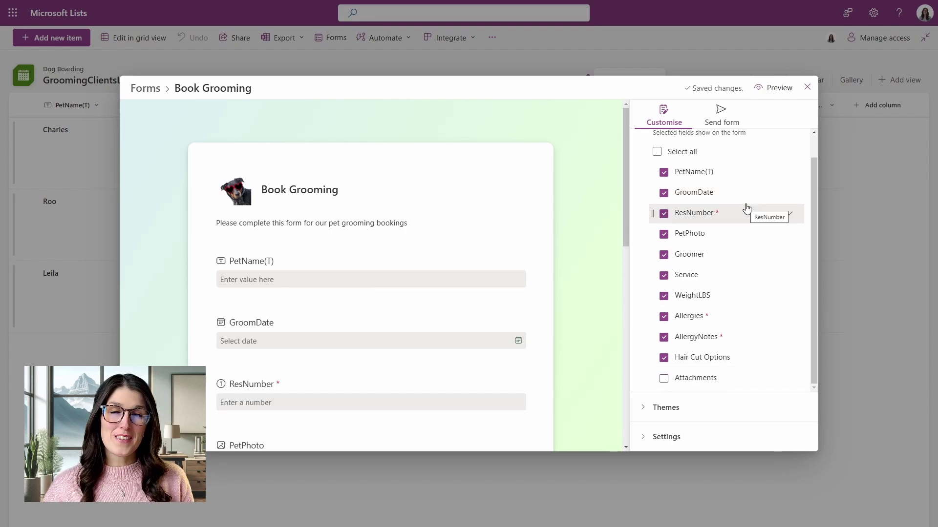
pyautogui.click(664, 194)
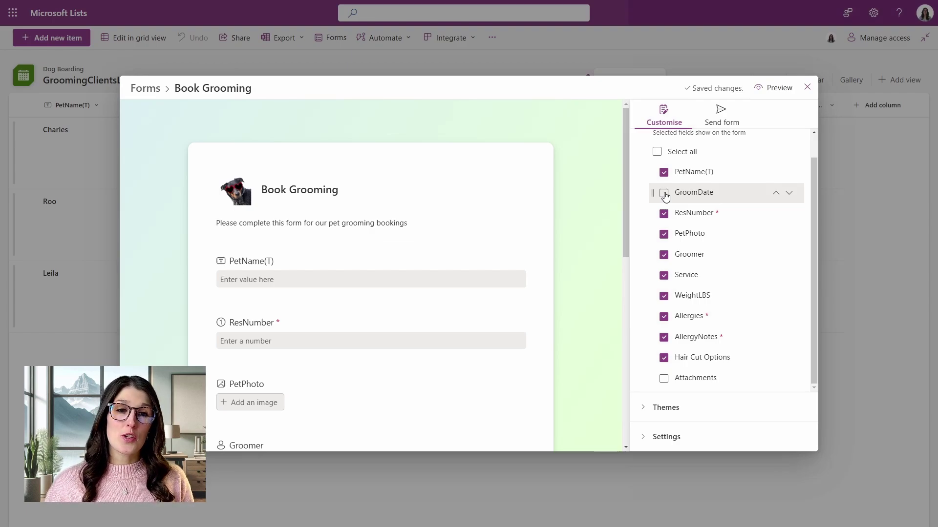
pyautogui.click(663, 193)
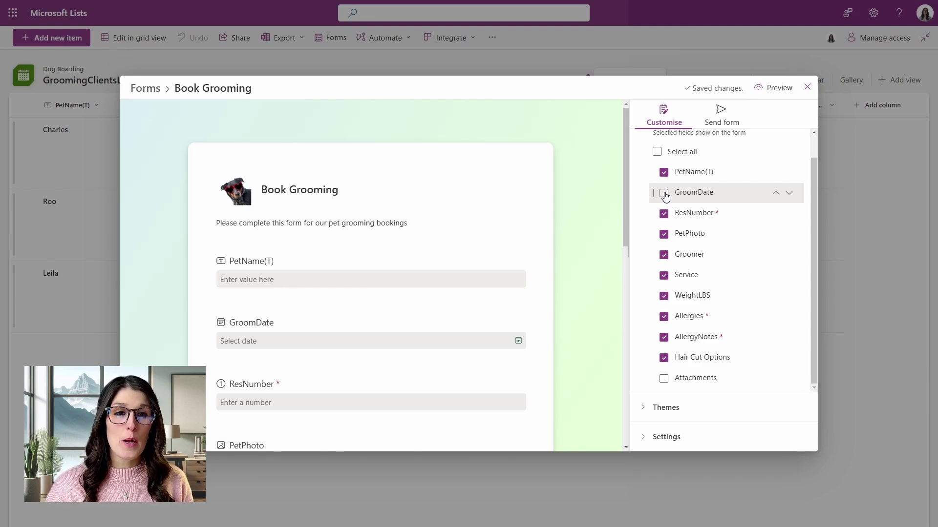
# - Keep GroomDate shown and include the Attachments field on the form
pyautogui.click(664, 194)
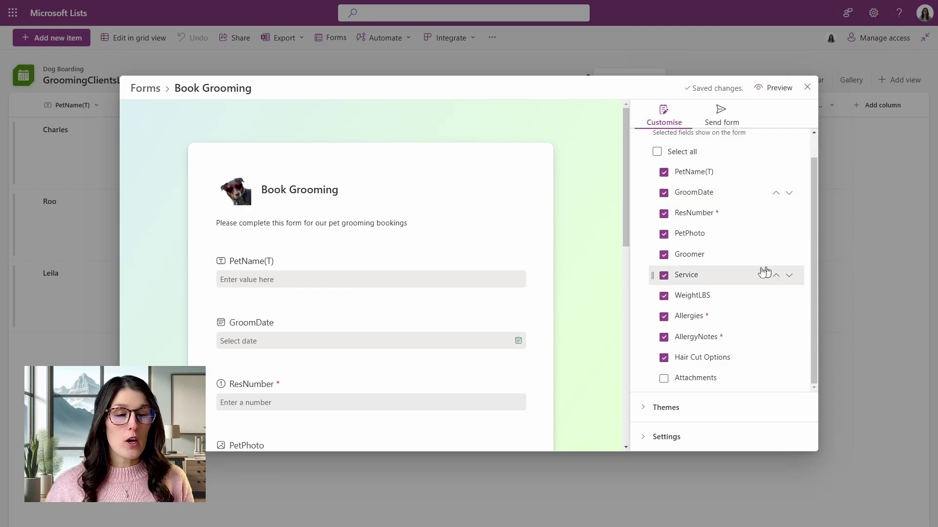
pyautogui.click(664, 380)
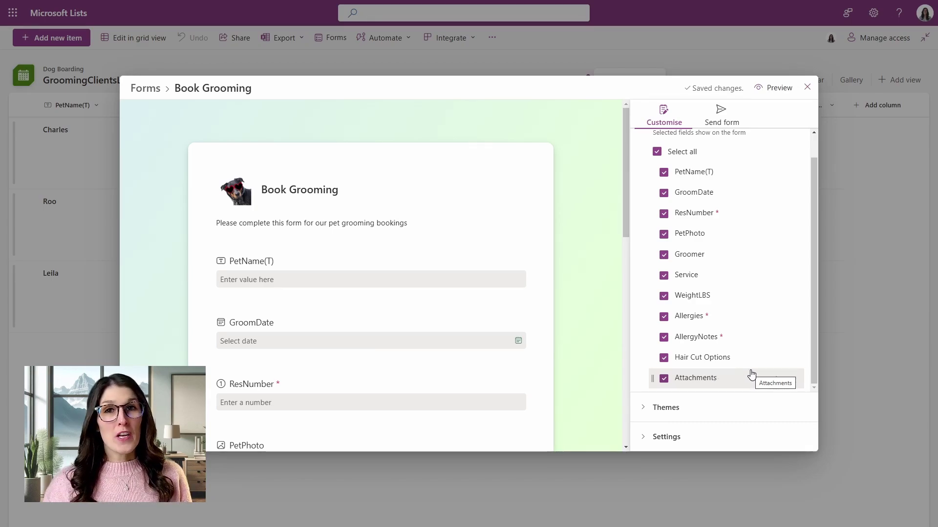
# - Try two preset purple themes on the Book Grooming form
pyautogui.click(718, 408)
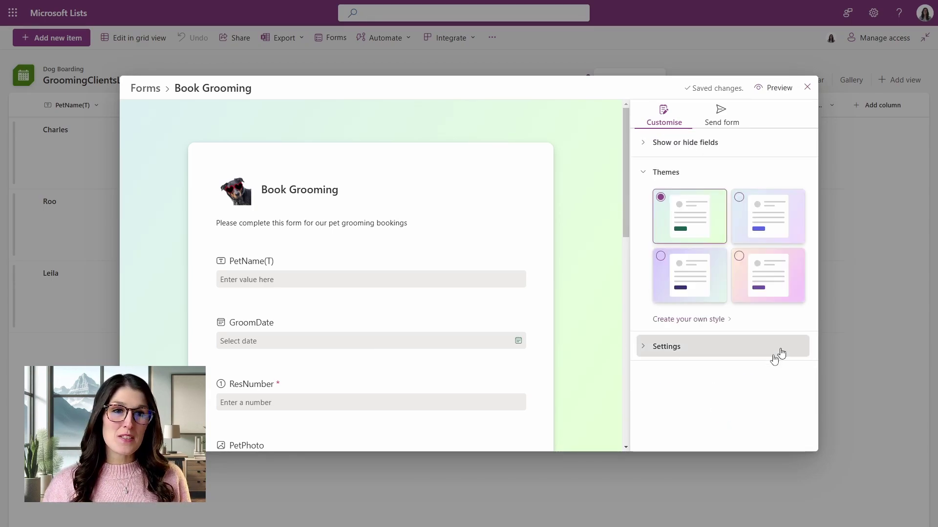
pyautogui.click(745, 227)
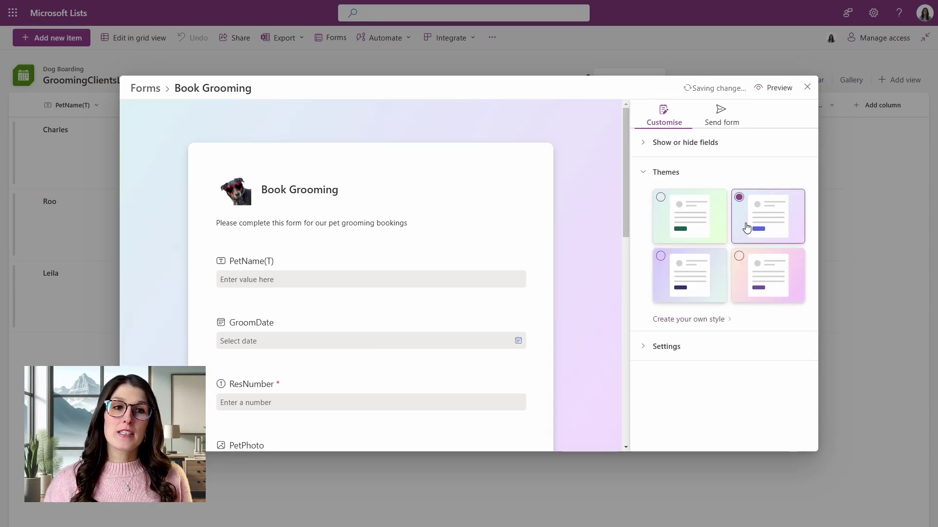
pyautogui.click(697, 275)
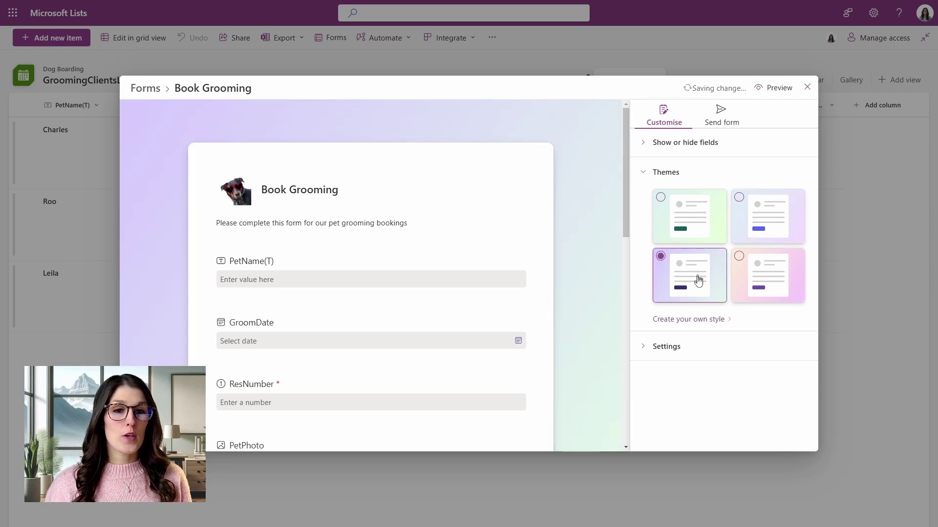
# - Create a custom style with a pink background and a purple theme colour
pyautogui.click(689, 320)
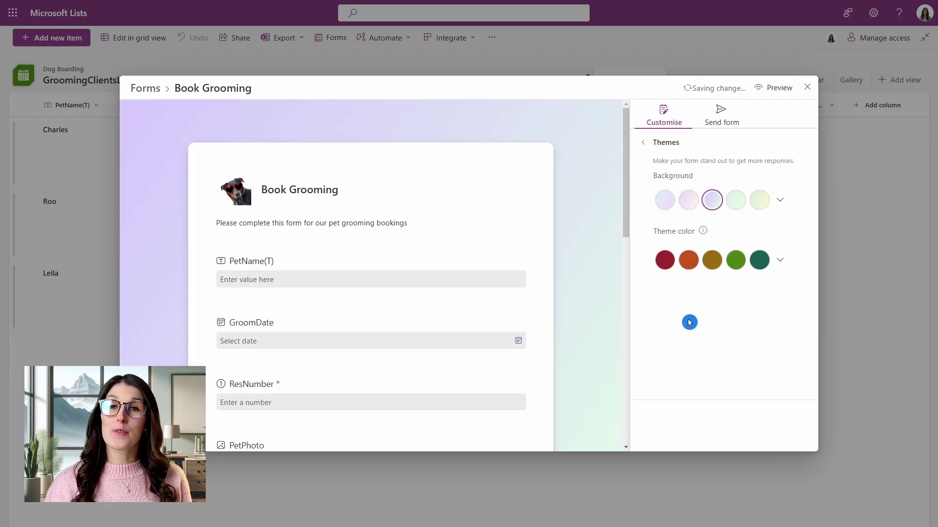
pyautogui.click(780, 200)
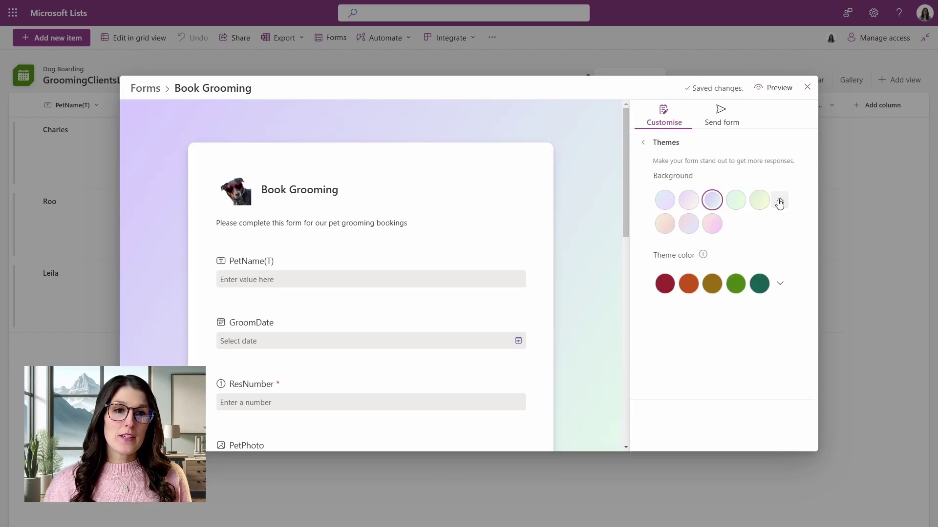
pyautogui.click(718, 224)
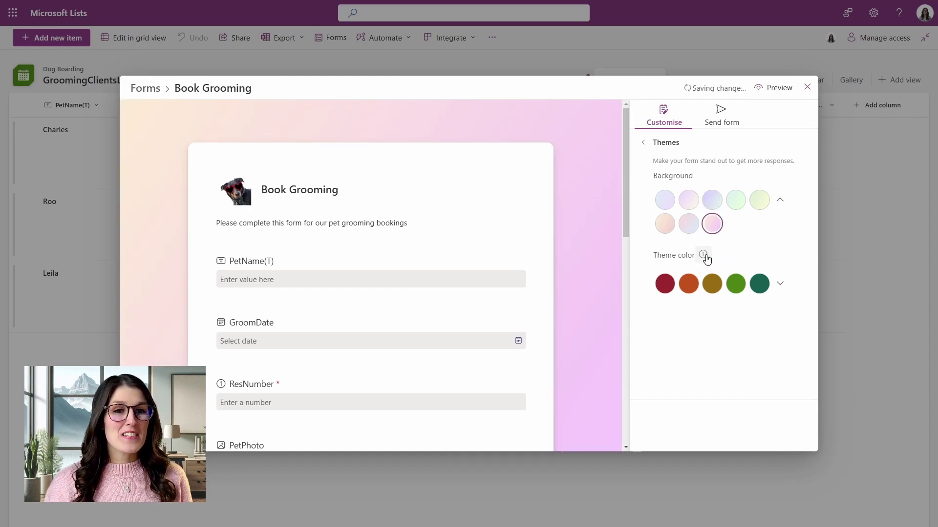
pyautogui.click(780, 287)
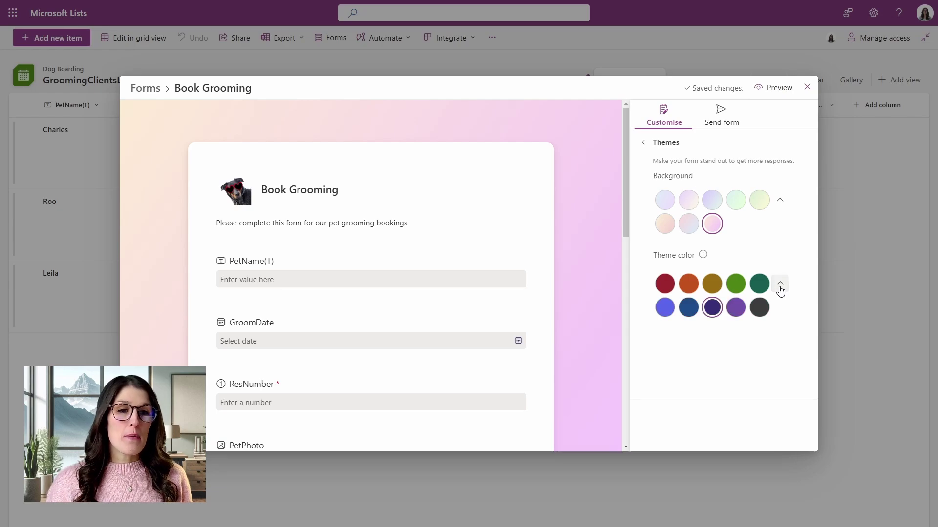
pyautogui.click(736, 312)
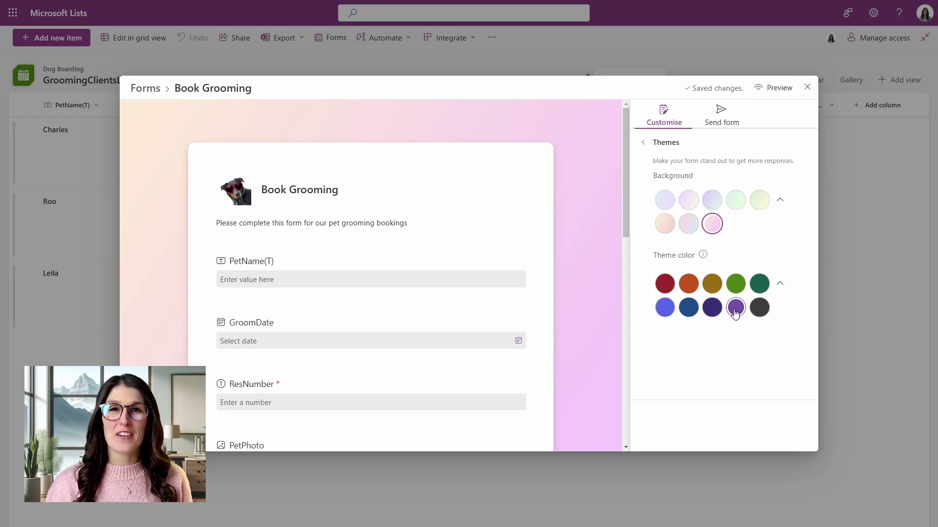
pyautogui.click(724, 318)
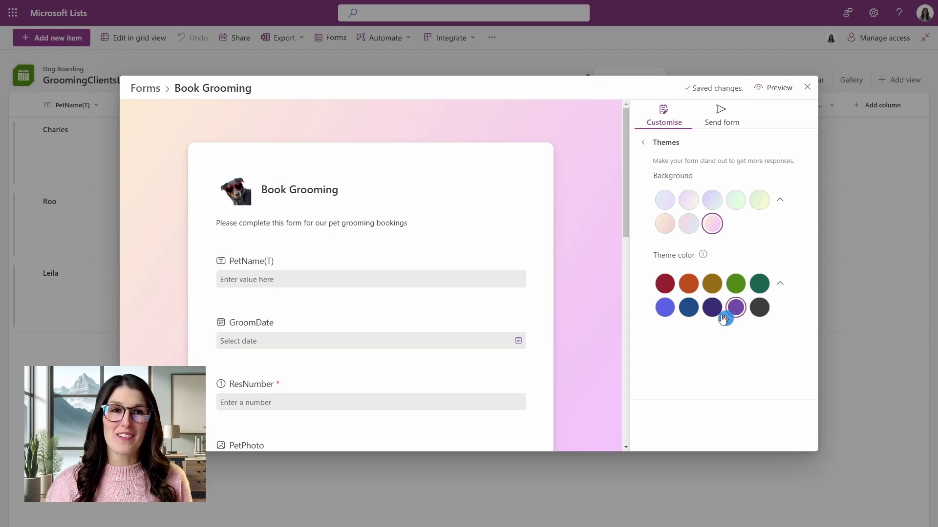
# - Turn on response notifications, leaving the form accepting responses
pyautogui.click(644, 146)
pyautogui.click(659, 331)
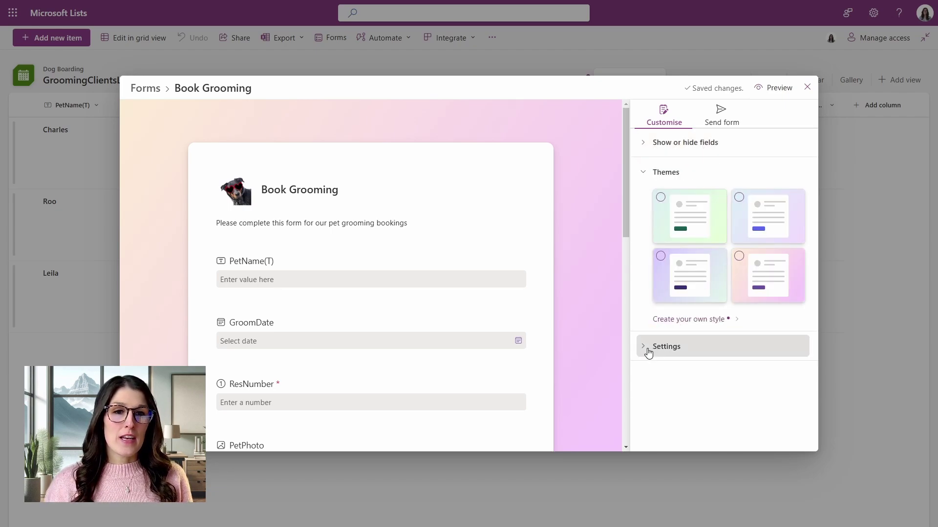
pyautogui.click(643, 347)
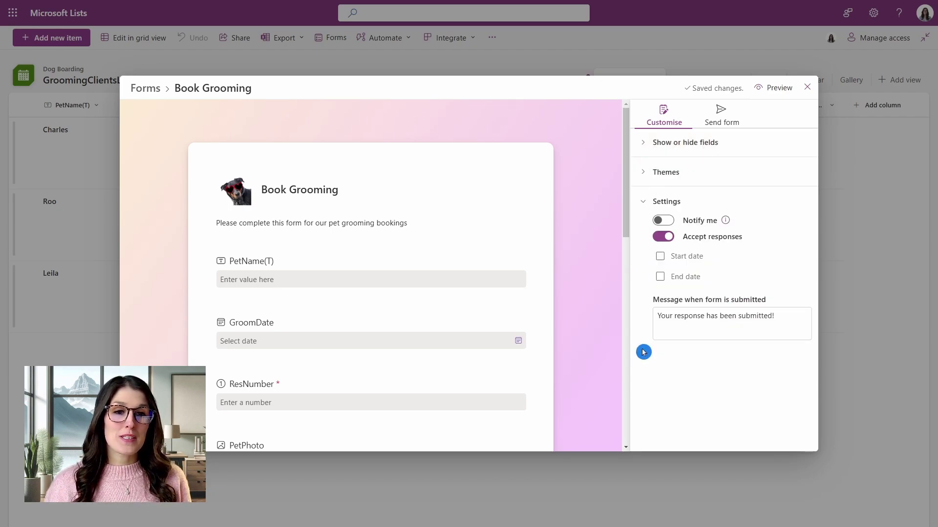
pyautogui.click(663, 220)
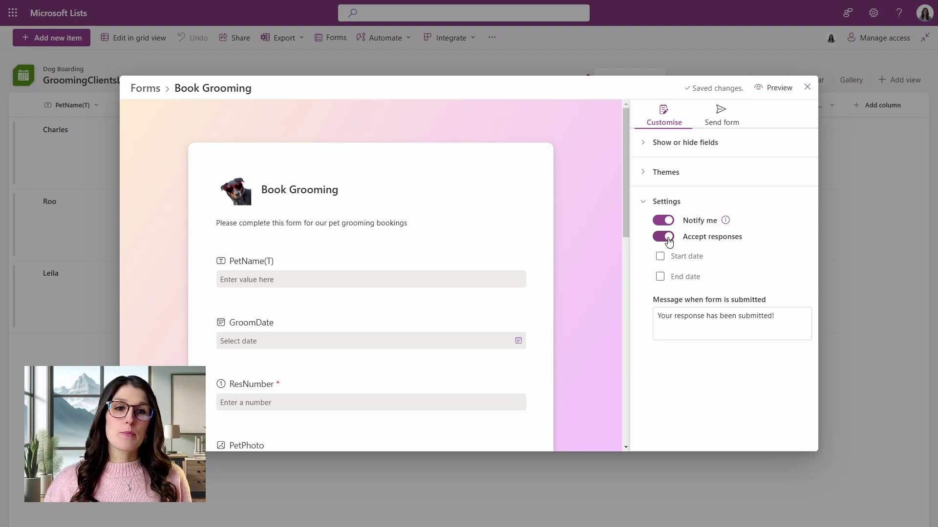
pyautogui.click(666, 238)
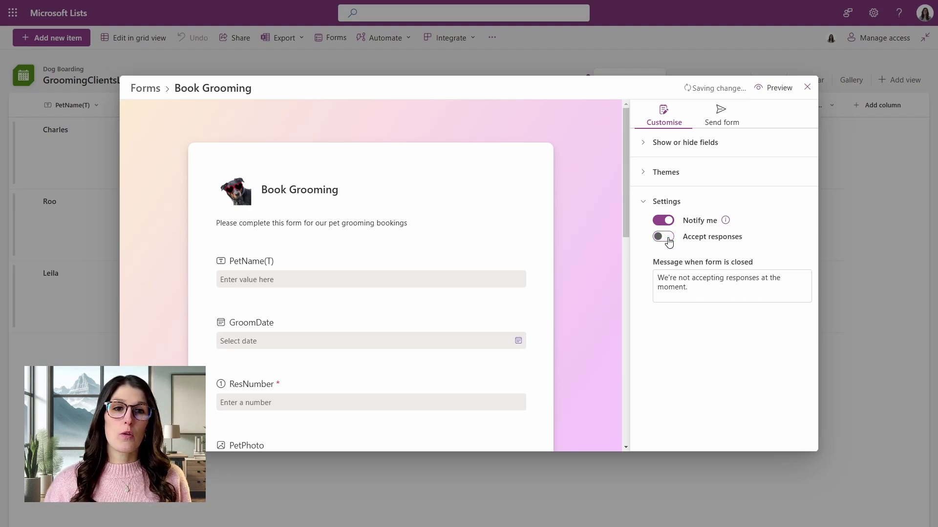
pyautogui.click(667, 238)
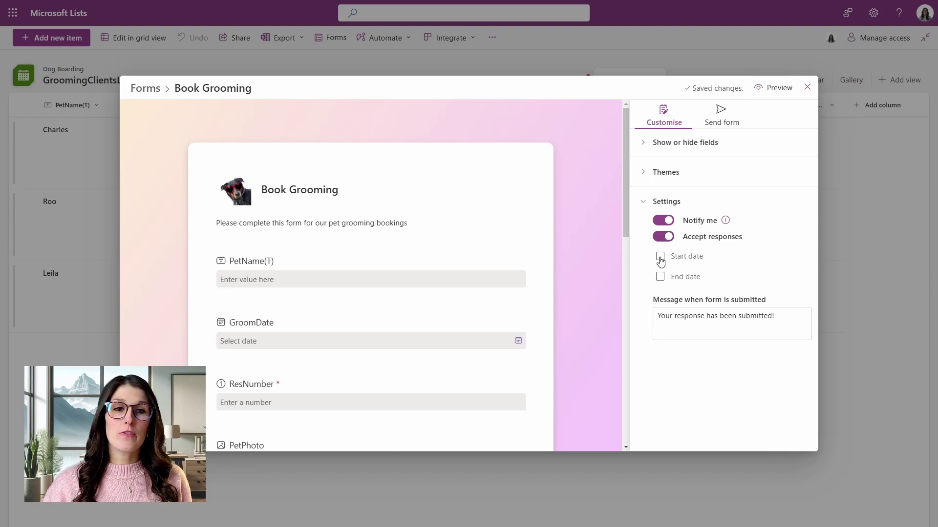
# - Set the form to run from 12/7/2024 to 12/14/2024
pyautogui.click(660, 258)
pyautogui.click(660, 277)
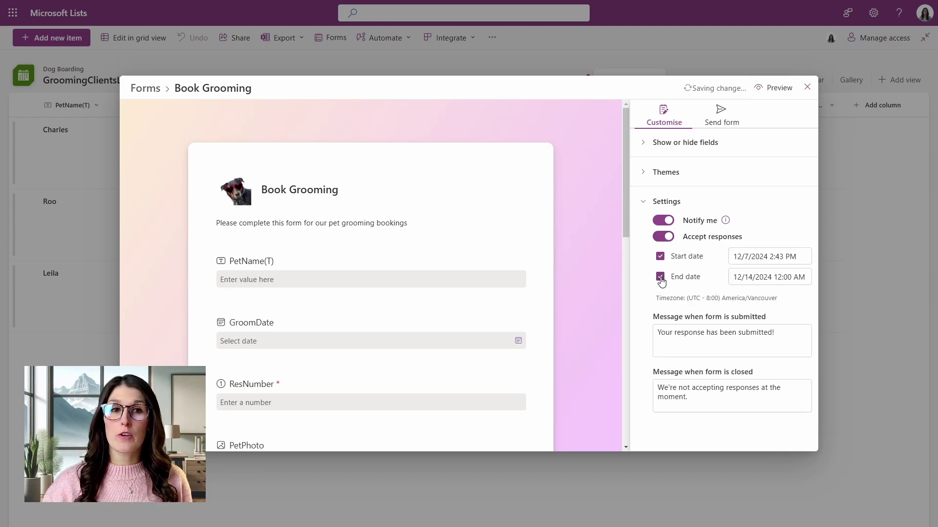
pyautogui.click(689, 295)
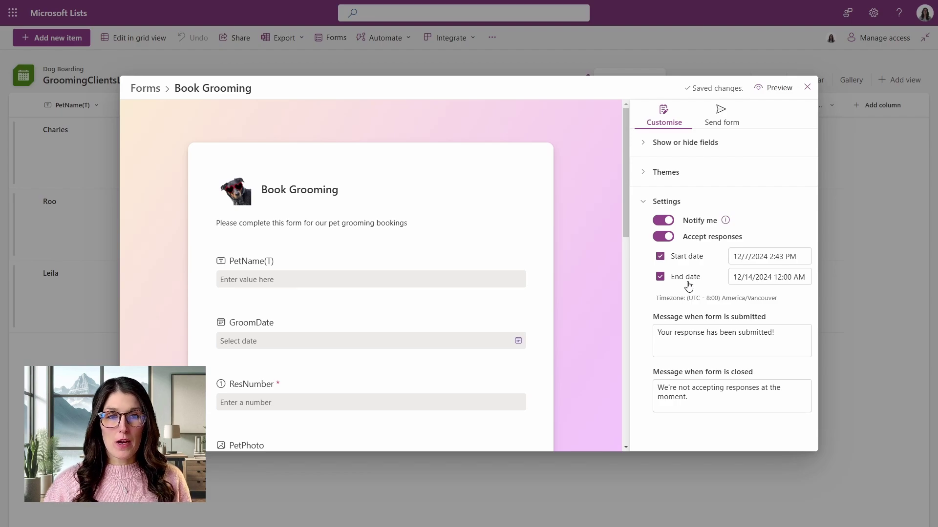
# - Append 'Thank you for your feedback!' to the submitted message
pyautogui.click(687, 337)
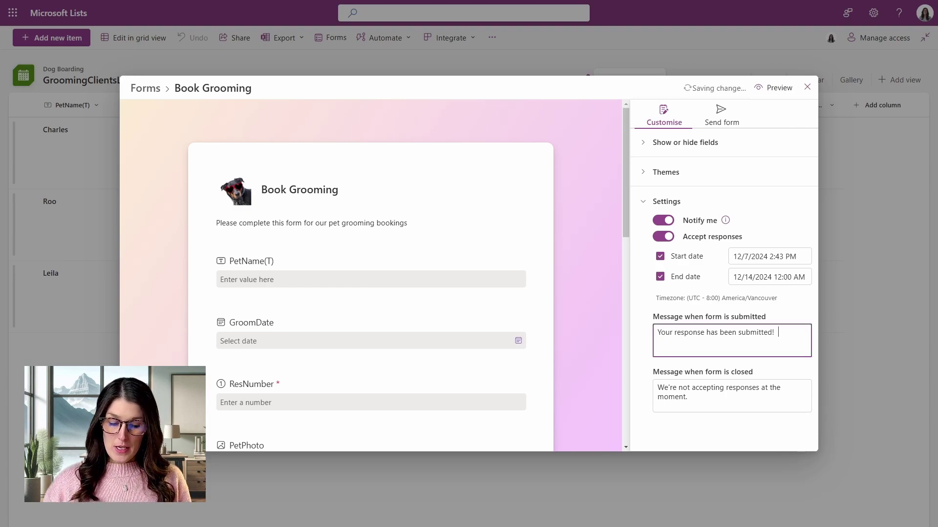
pyautogui.write('Thank you for your feedback!')
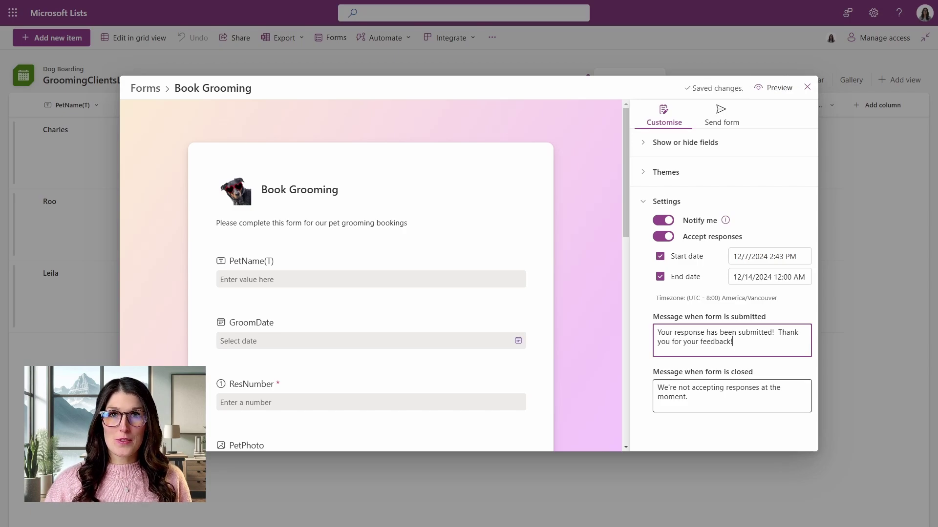
pyautogui.click(690, 402)
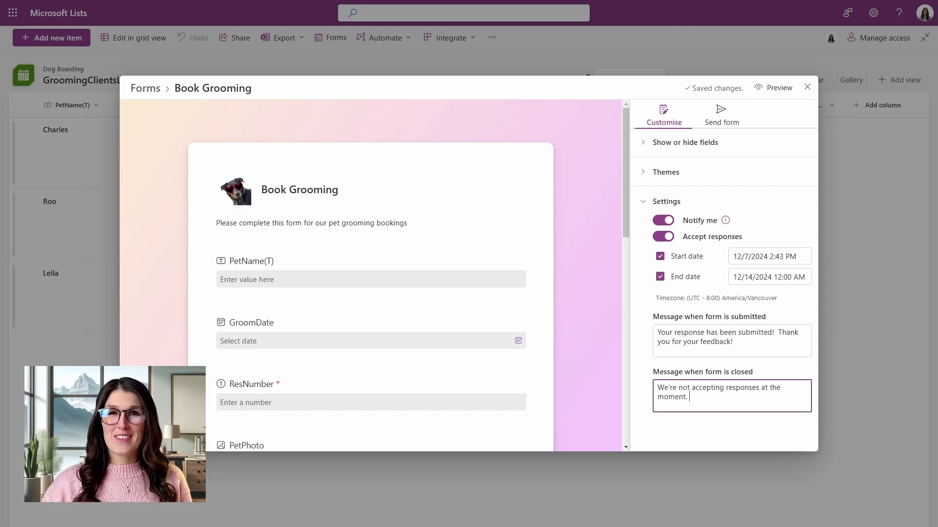
pyautogui.click(766, 220)
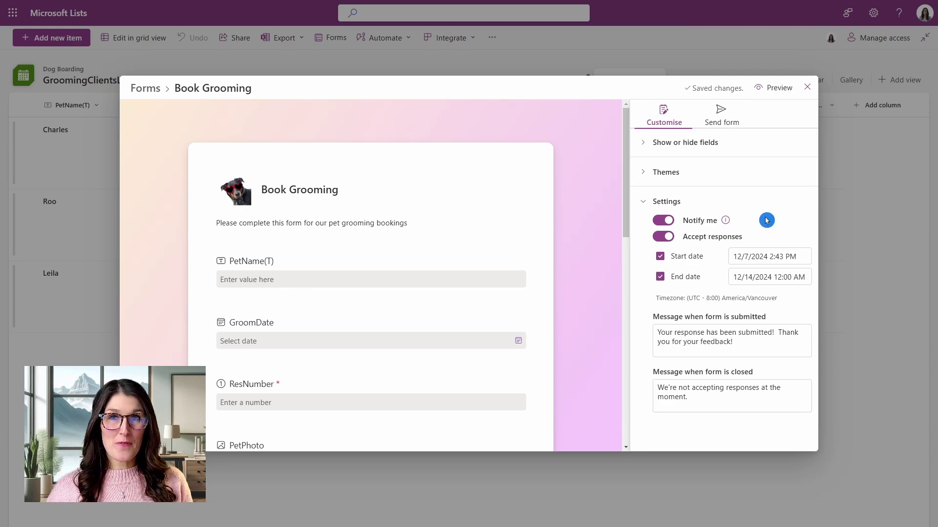
# - Preview the Book Grooming form and scroll from PetName(T) down to Submit and back
pyautogui.click(783, 94)
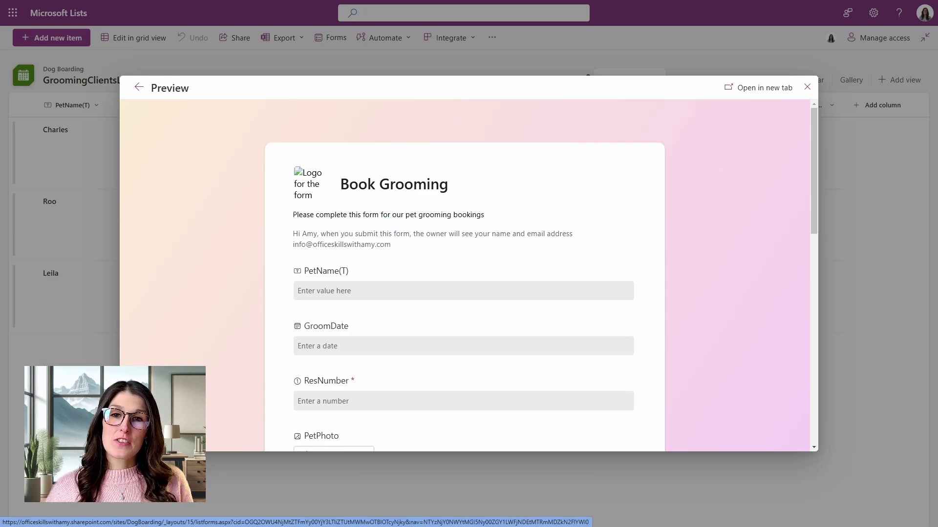
pyautogui.moveTo(293, 214); pyautogui.dragTo(447, 215)
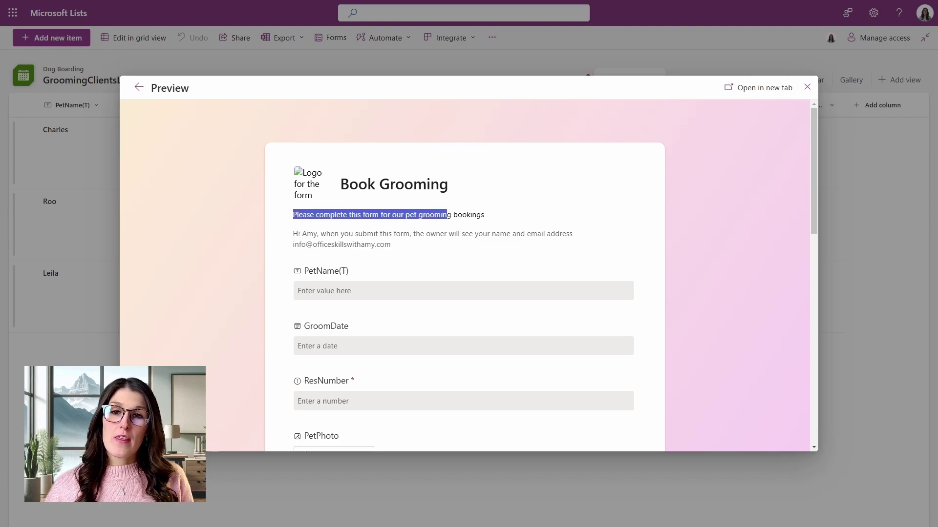
pyautogui.moveTo(294, 234); pyautogui.dragTo(544, 234)
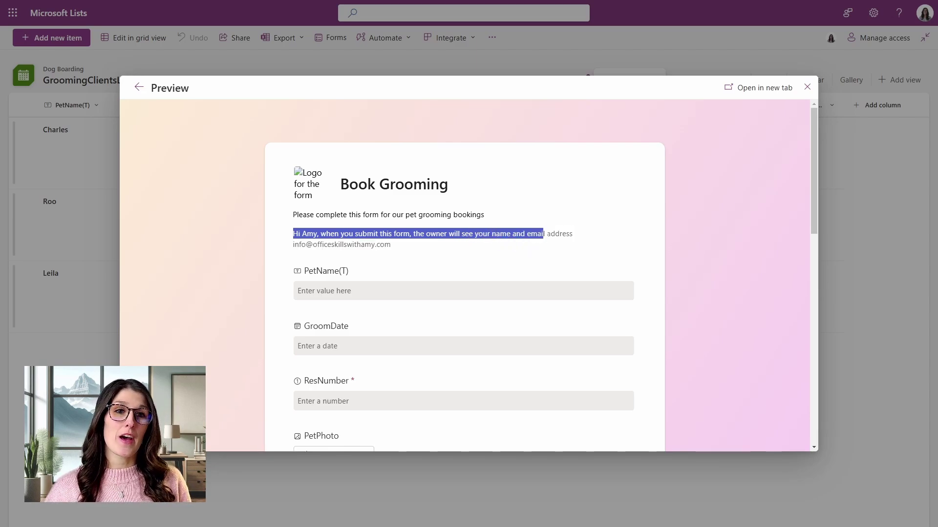
pyautogui.click(620, 256)
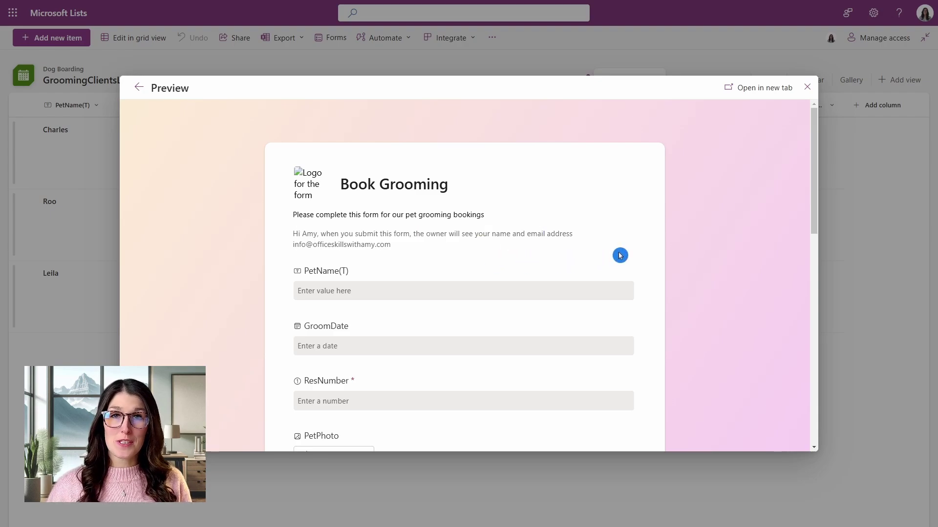
pyautogui.moveTo(814, 132); pyautogui.dragTo(808, 337)
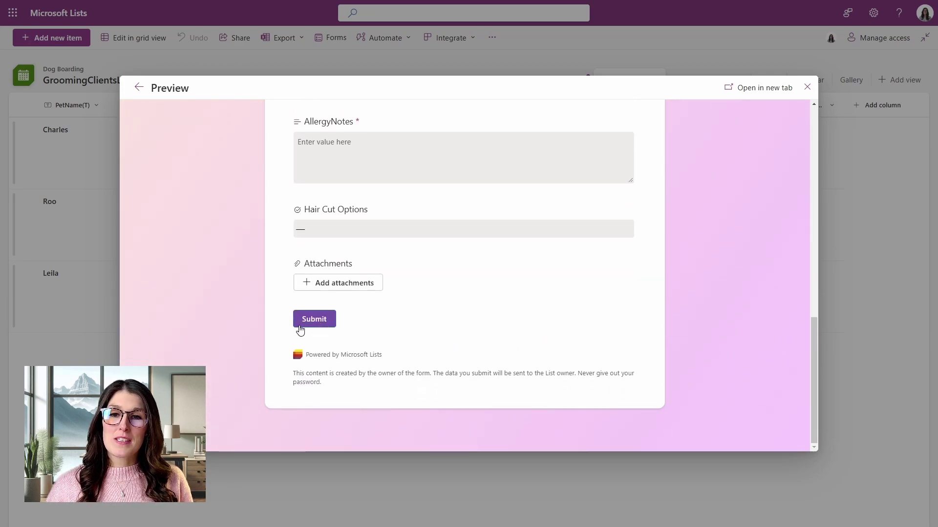
pyautogui.click(337, 321)
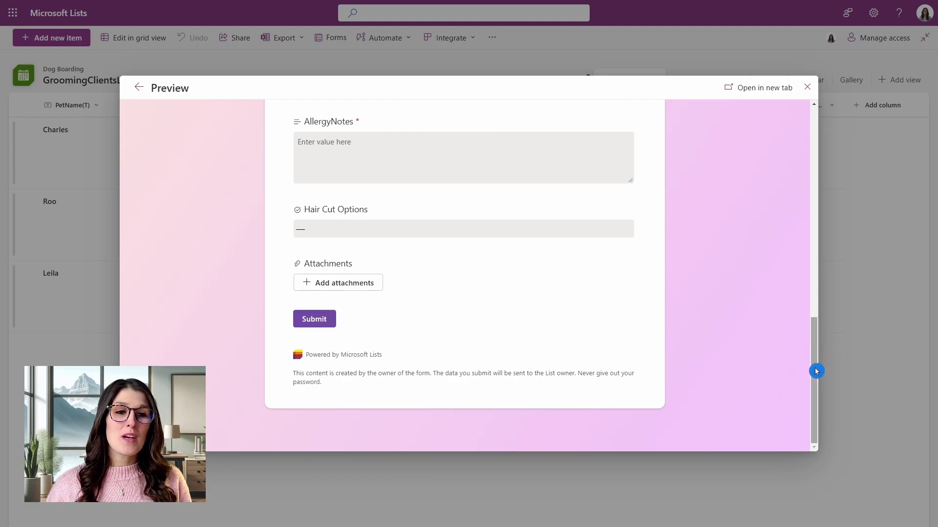
pyautogui.moveTo(817, 371); pyautogui.dragTo(812, 141)
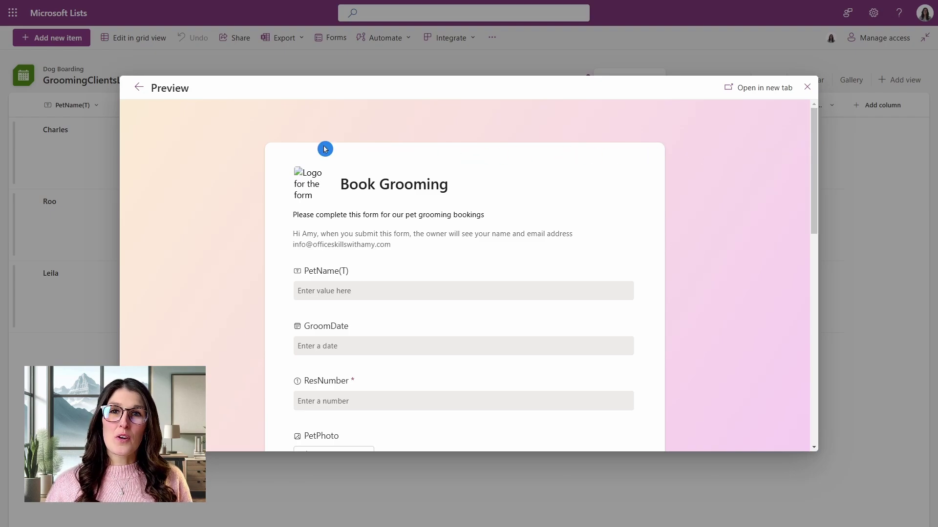
# - Leave the preview and copy the Book Grooming form link from Send form
pyautogui.click(136, 90)
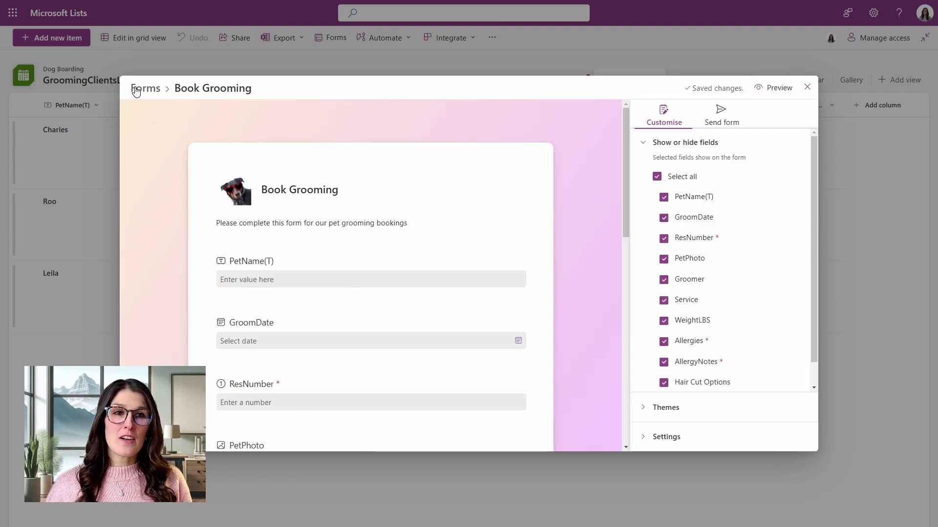
pyautogui.click(735, 121)
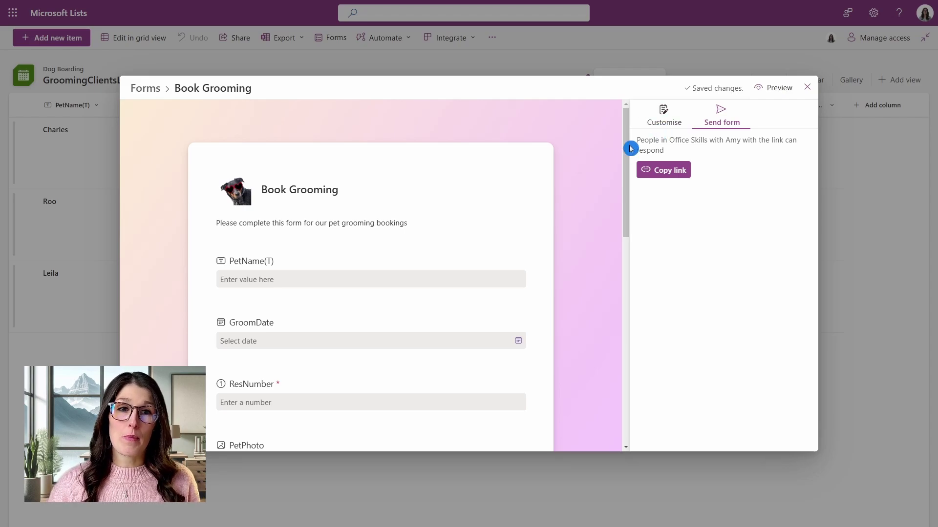
pyautogui.moveTo(629, 146); pyautogui.dragTo(617, 379)
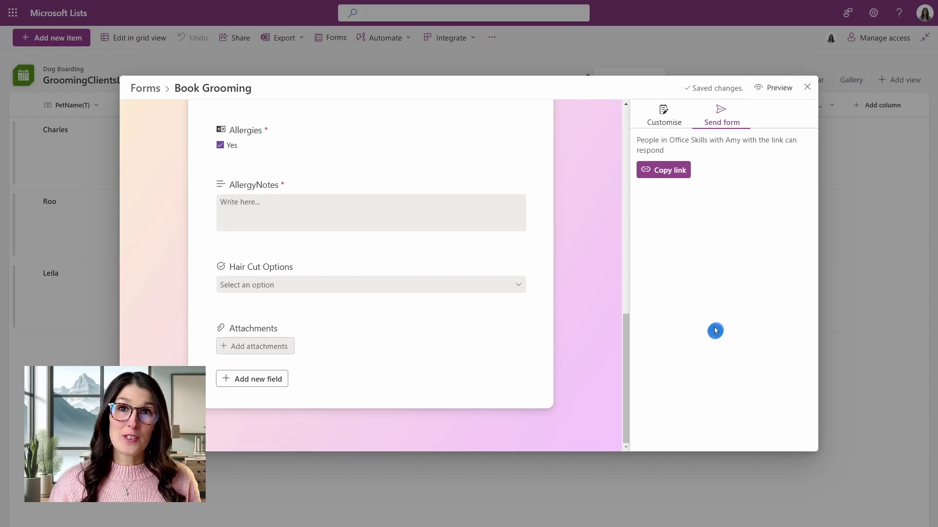
pyautogui.click(670, 179)
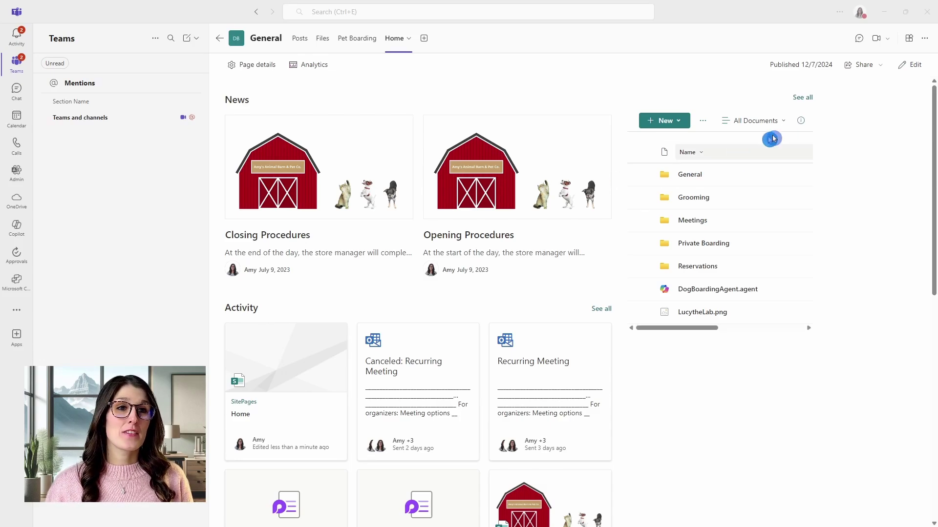
# - Edit the General channel Home page and paste the form link into Quick links
pyautogui.click(901, 71)
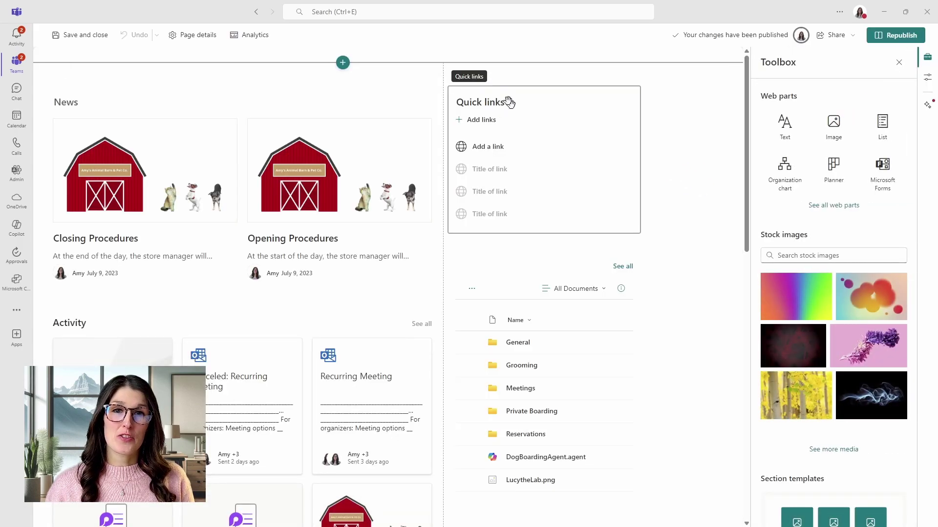
pyautogui.click(462, 125)
pyautogui.click(483, 151)
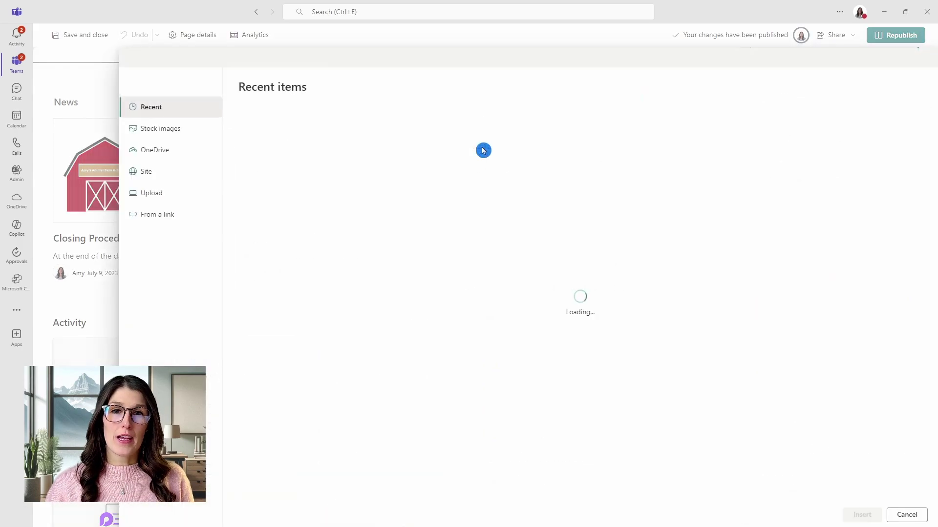
pyautogui.click(197, 220)
pyautogui.hotkey('ctrl', 'v')
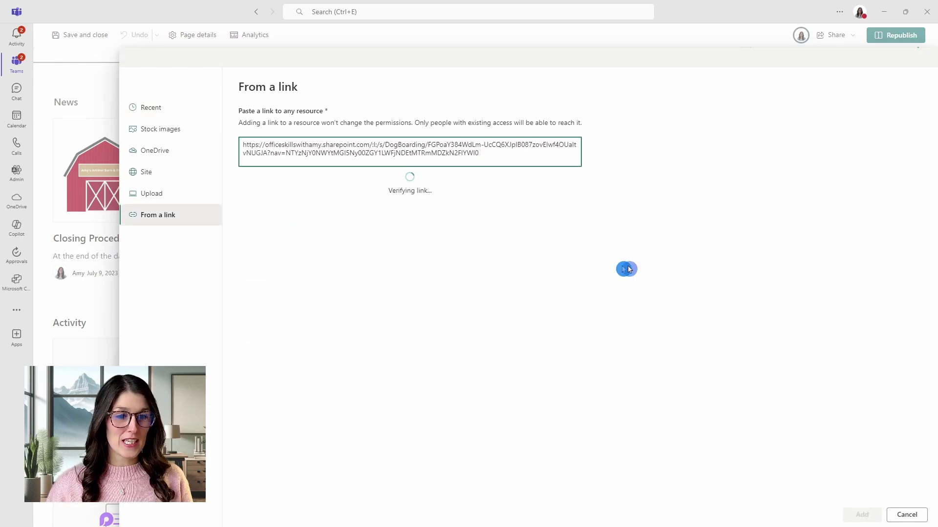
pyautogui.click(873, 514)
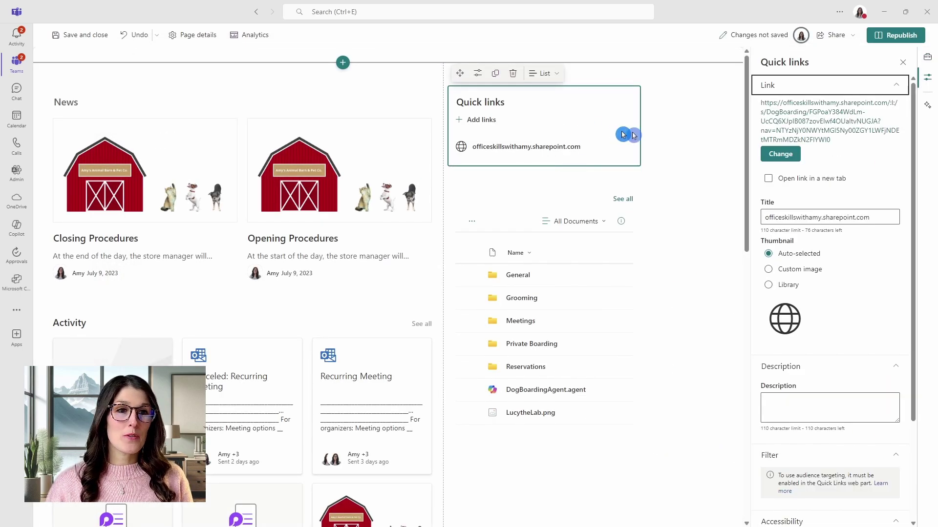
# - Retitle the quick link 'Grooming Bookings Form' and republish the Teams channel home page
pyautogui.moveTo(879, 216); pyautogui.dragTo(751, 217)
pyautogui.write('G')
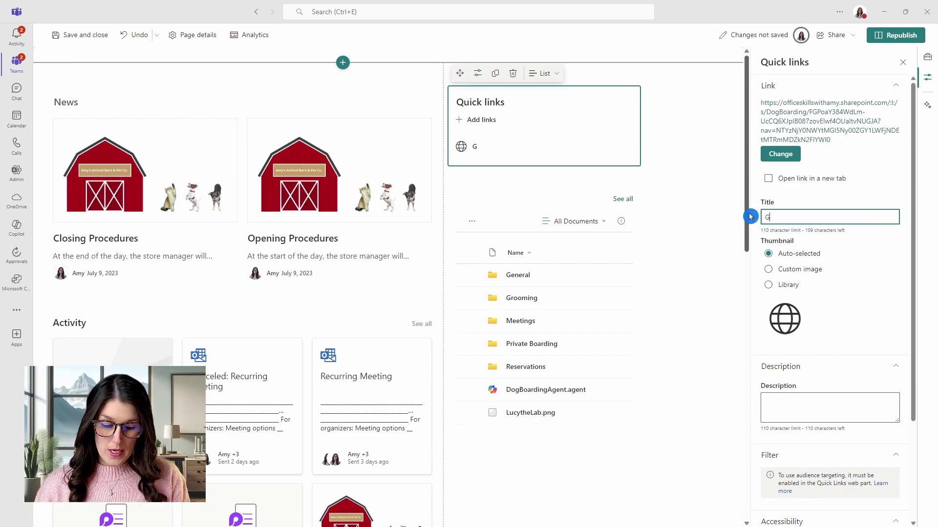
pyautogui.write('rooming Bo')
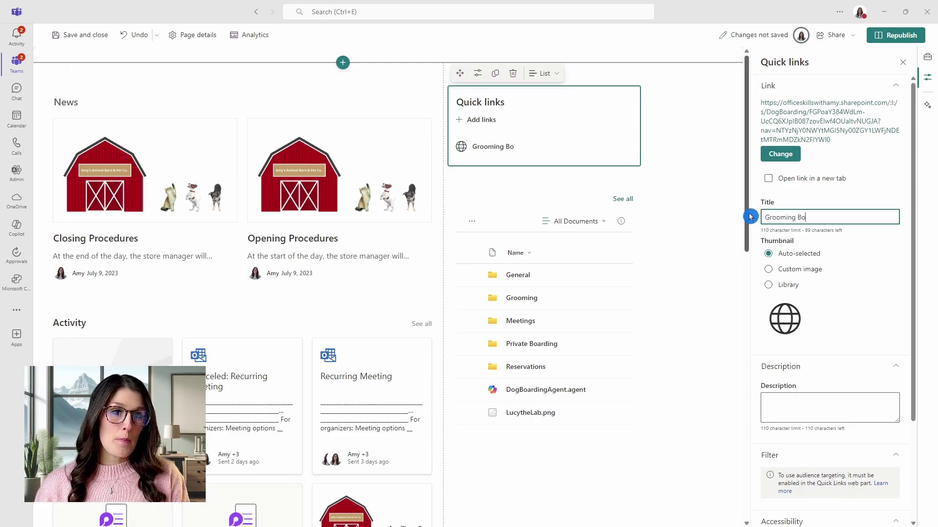
pyautogui.write('okings Form')
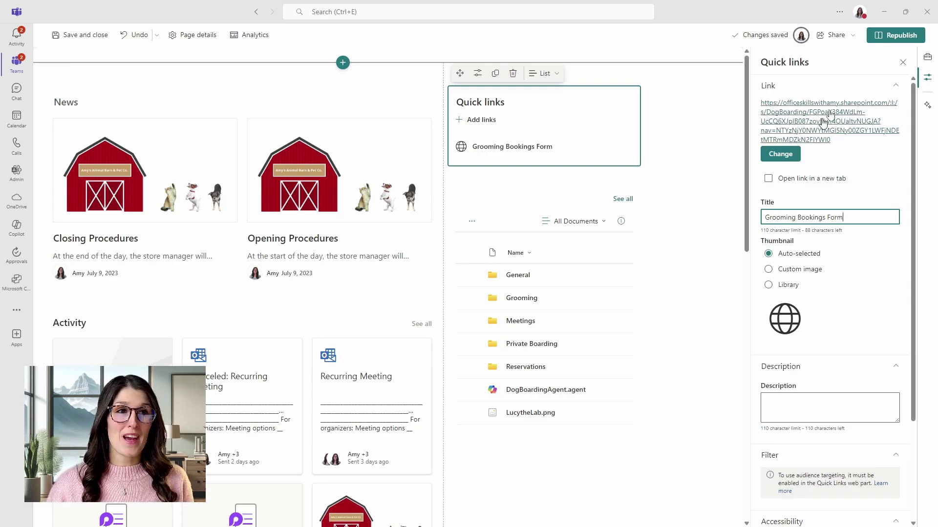
pyautogui.click(890, 40)
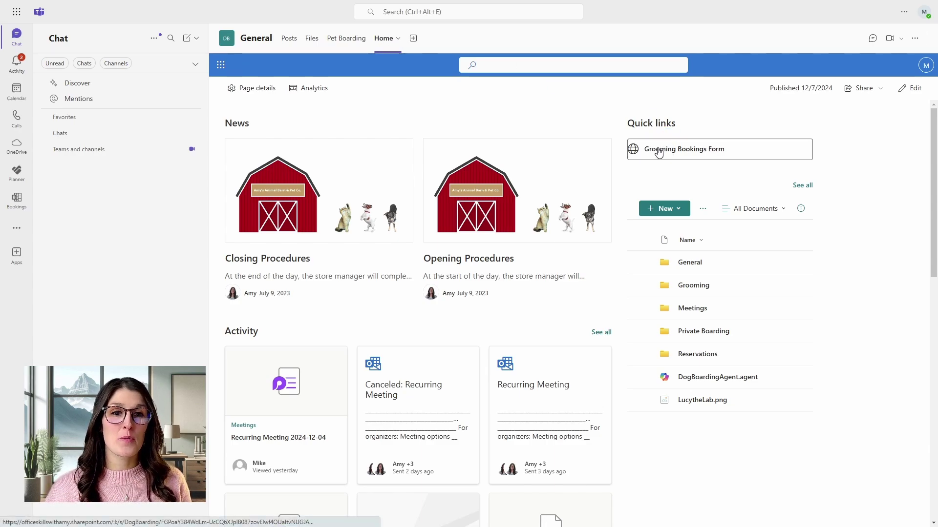
# - Open the Grooming Bookings Form and pick a service and a haircut option
pyautogui.click(658, 152)
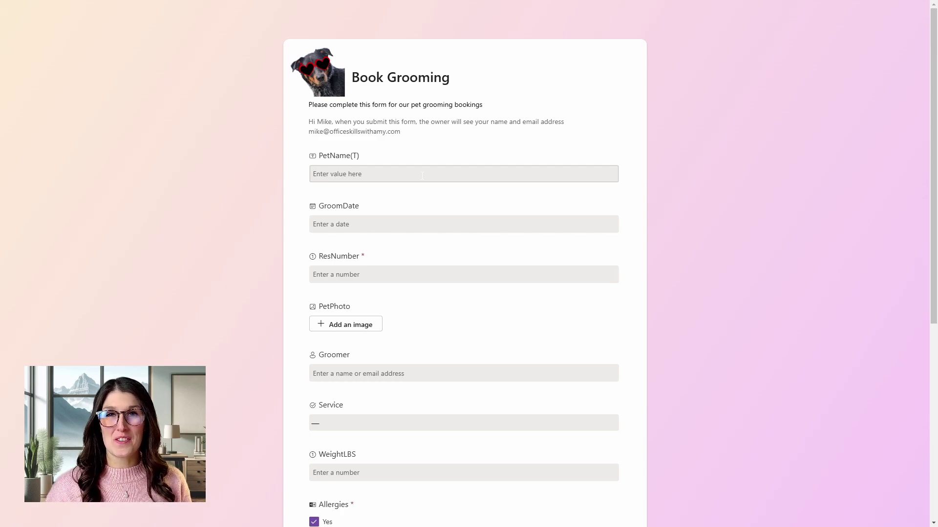
pyautogui.click(423, 175)
pyautogui.click(391, 347)
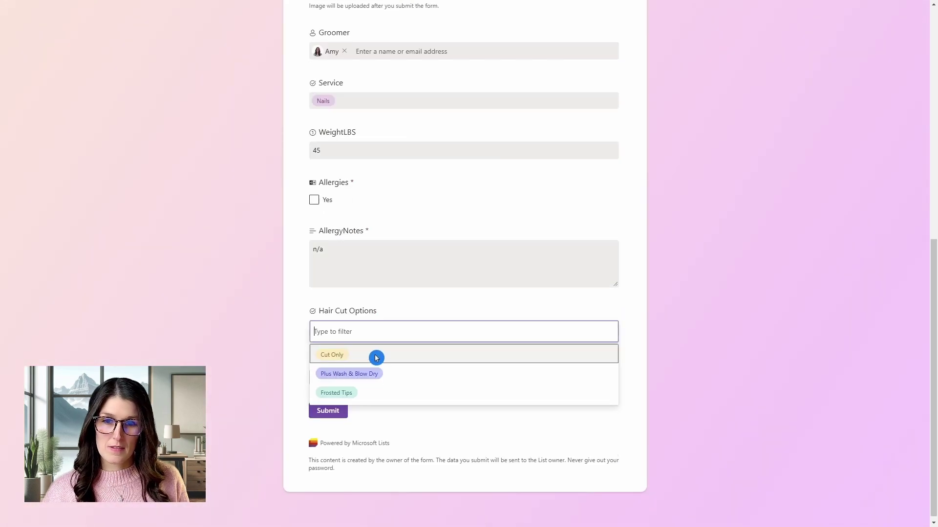
pyautogui.click(331, 356)
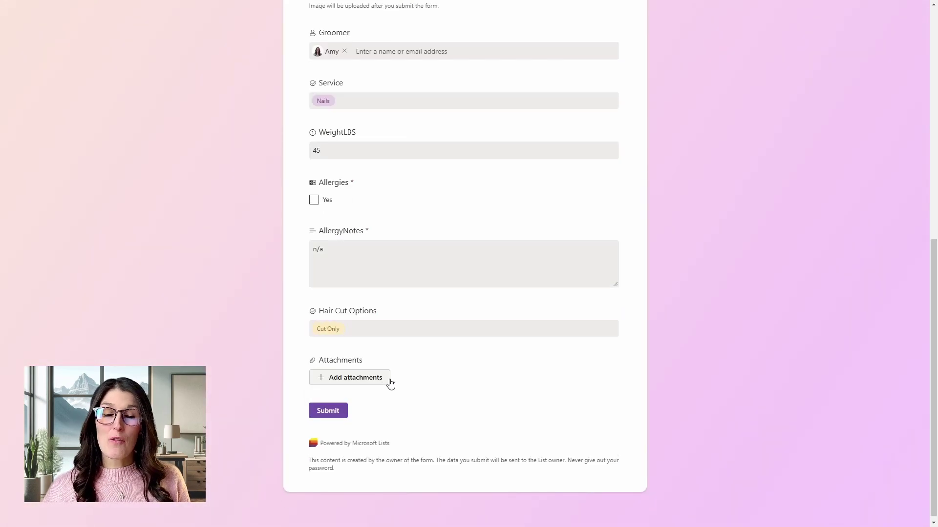
# - Attach all seven Forms Feature files, submit the booking, and open the new item from the email
pyautogui.click(367, 381)
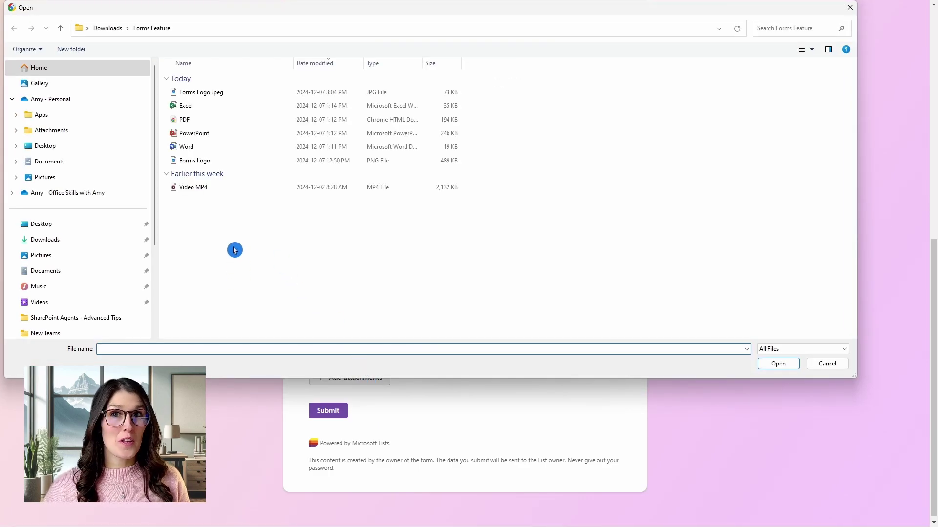
pyautogui.moveTo(235, 250); pyautogui.dragTo(241, 86)
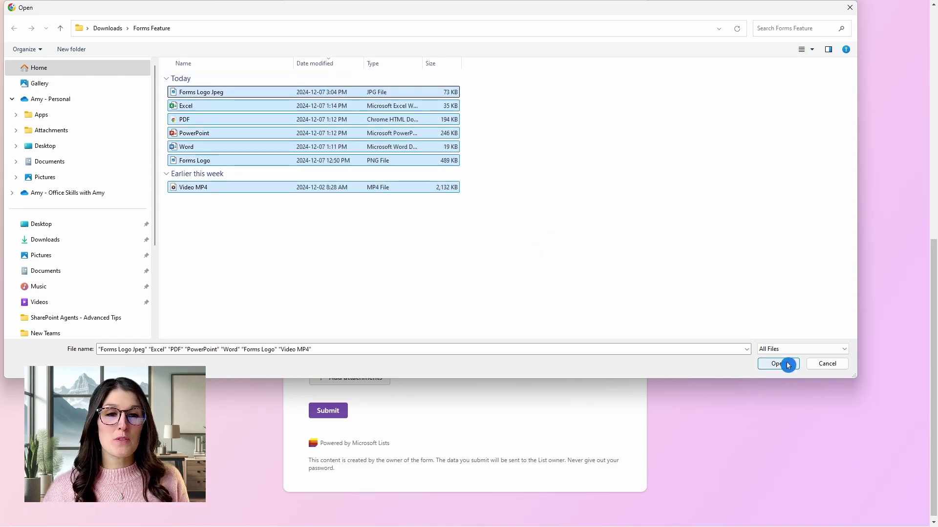
pyautogui.click(787, 365)
pyautogui.scroll(-3, 690, 405)
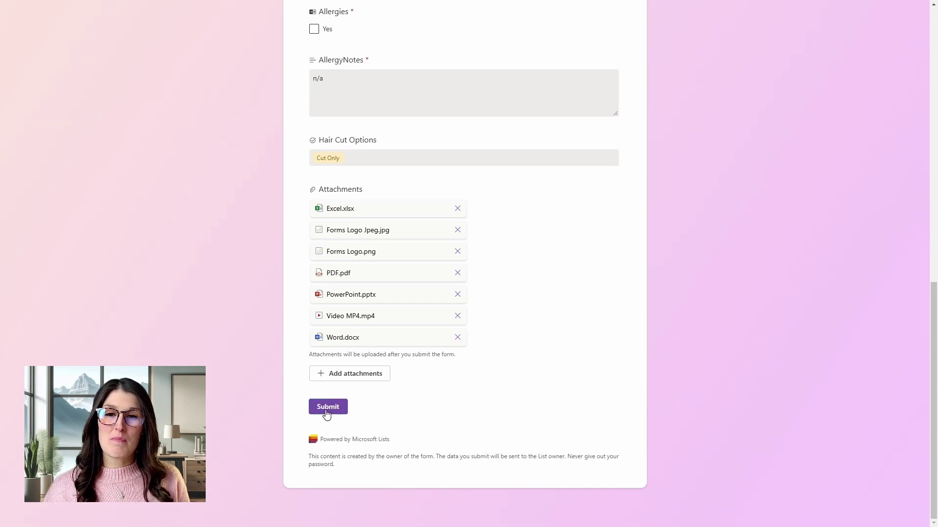
pyautogui.click(327, 414)
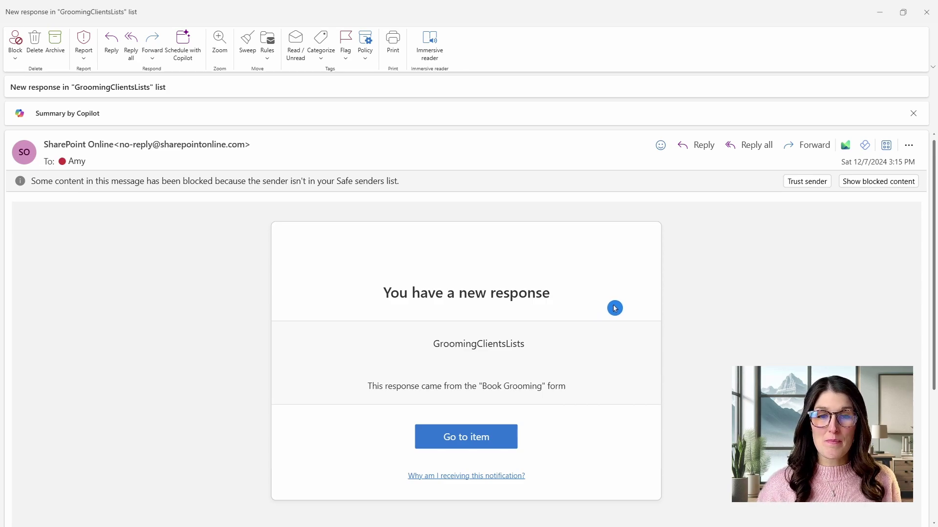
pyautogui.click(506, 438)
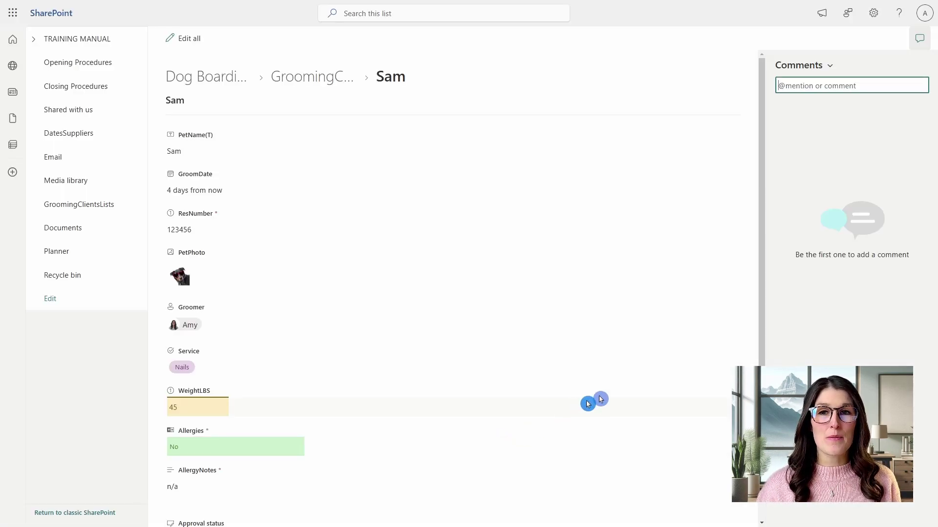
# - Scroll through the submitted Sam item's details
pyautogui.moveTo(761, 135); pyautogui.dragTo(548, 511)
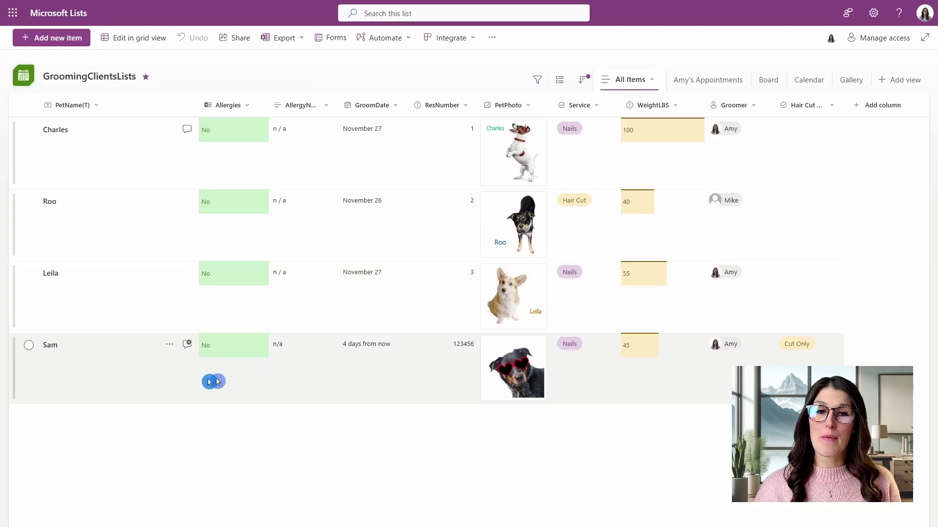
# - From the Hair Cut Options column settings, check Created, Created By and Attachments to show
pyautogui.click(555, 359)
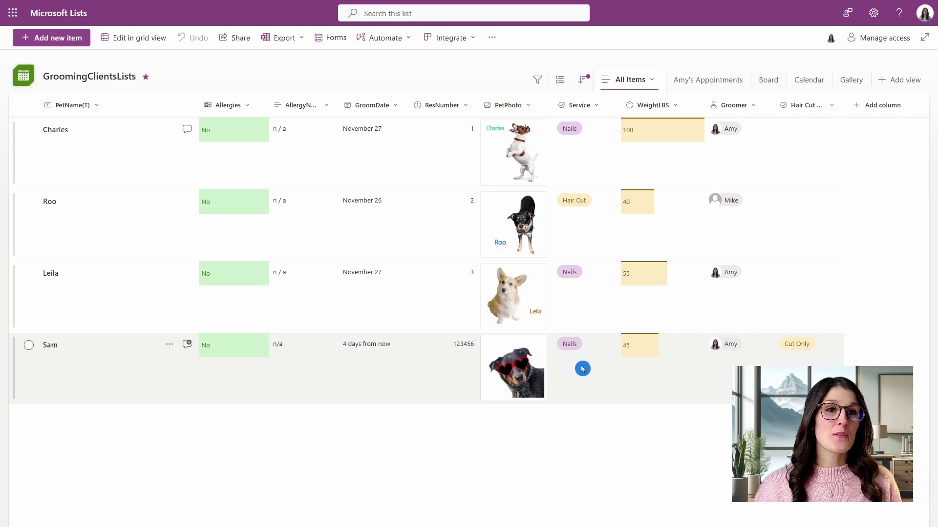
pyautogui.click(822, 106)
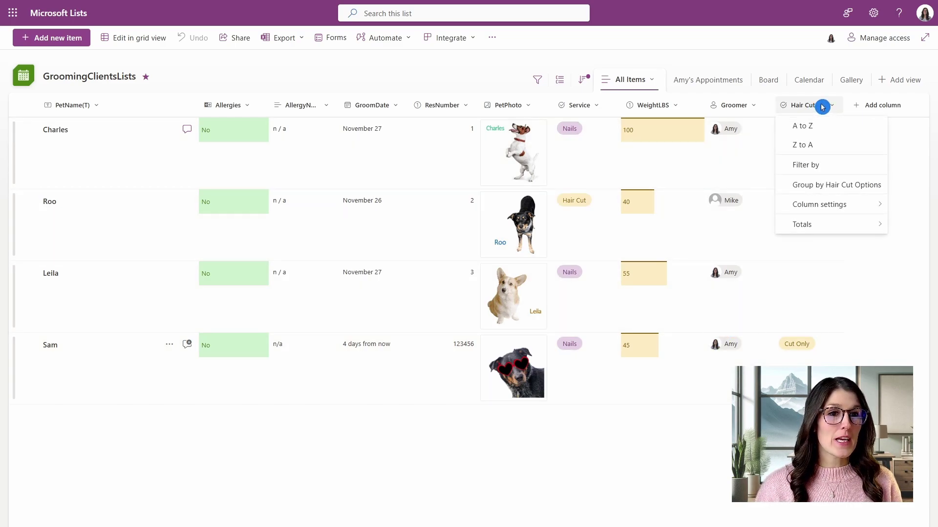
pyautogui.moveTo(830, 204)
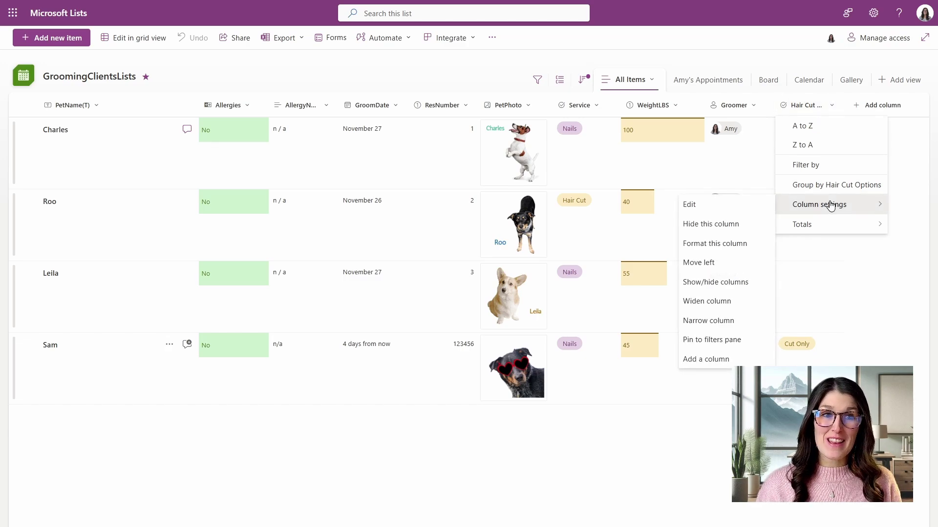
pyautogui.click(738, 282)
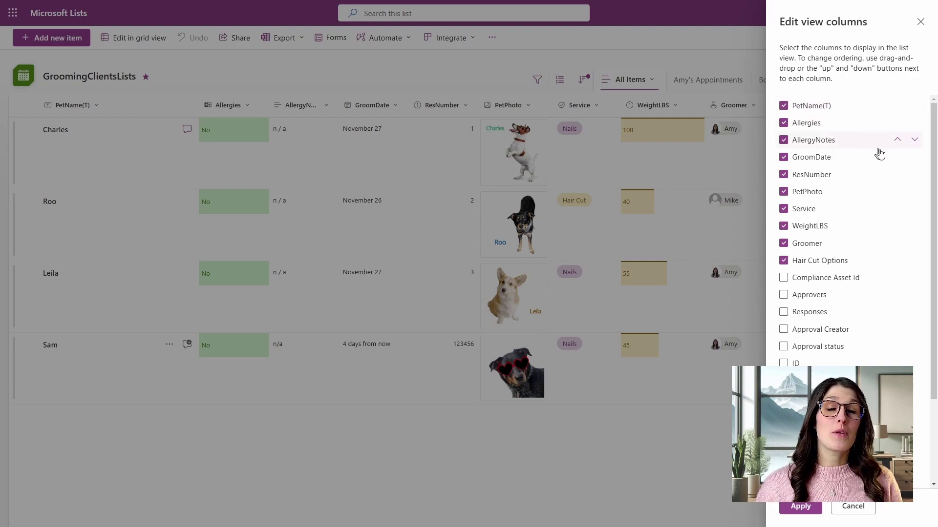
pyautogui.click(927, 169)
pyautogui.moveTo(928, 169); pyautogui.dragTo(934, 148)
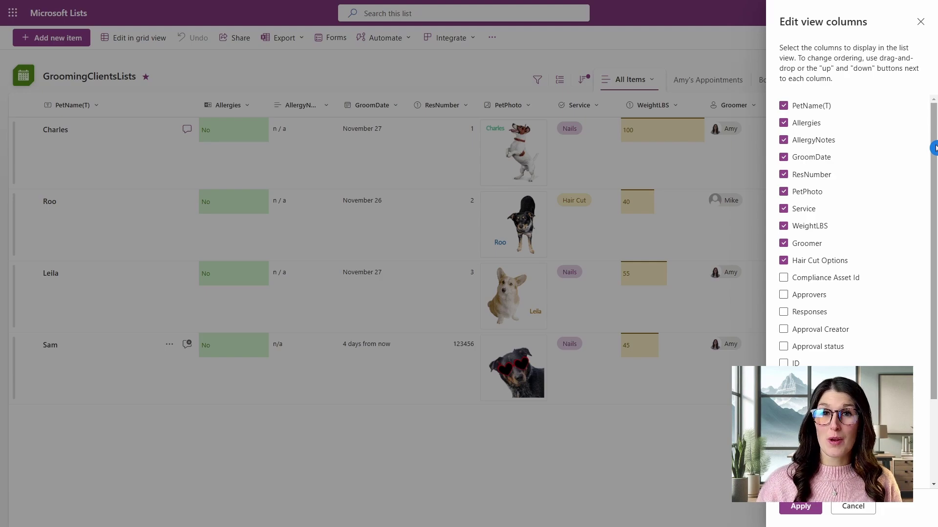
pyautogui.moveTo(935, 148); pyautogui.dragTo(935, 233)
pyautogui.click(783, 290)
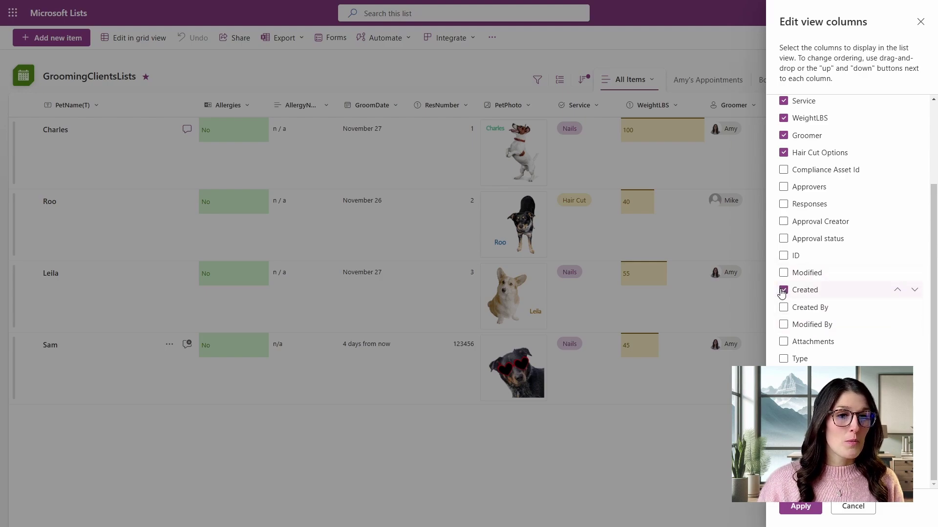
pyautogui.click(784, 308)
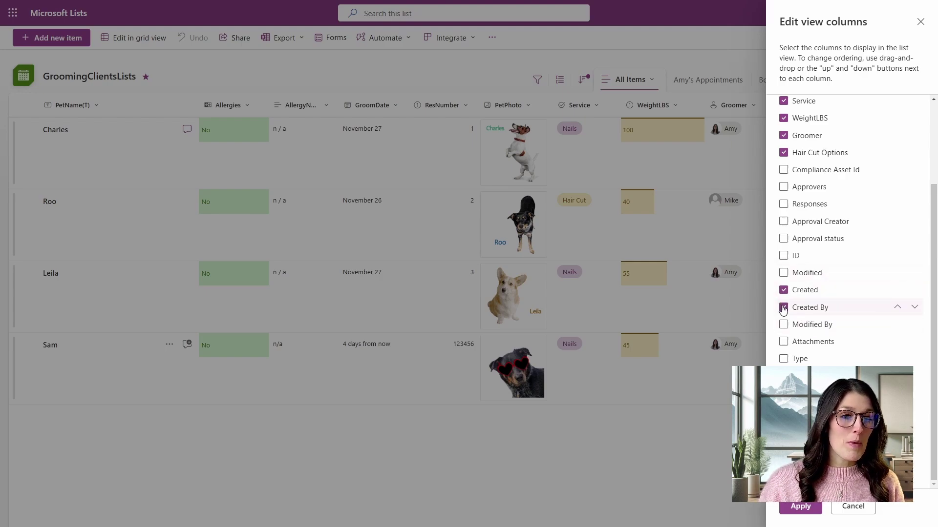
pyautogui.click(783, 342)
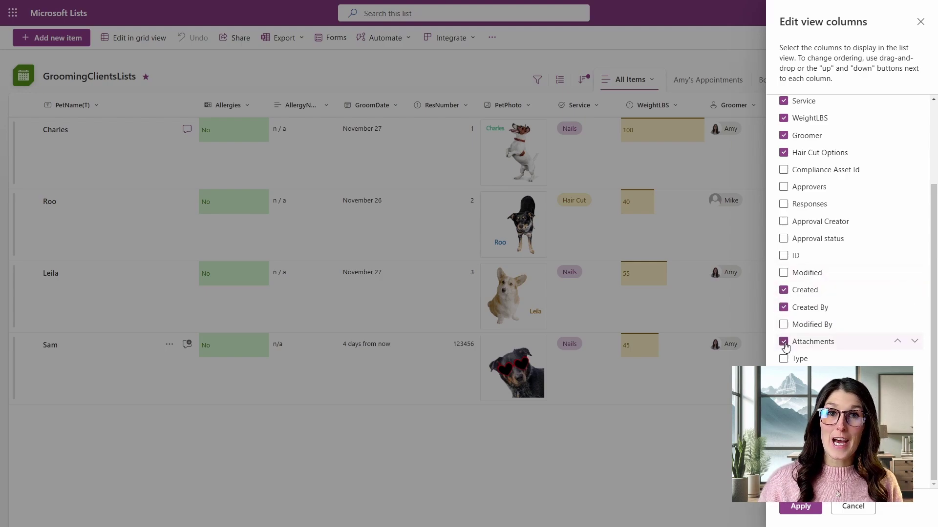
# - Apply the column choices and scroll right to view Created, Created By and Attachments
pyautogui.click(801, 508)
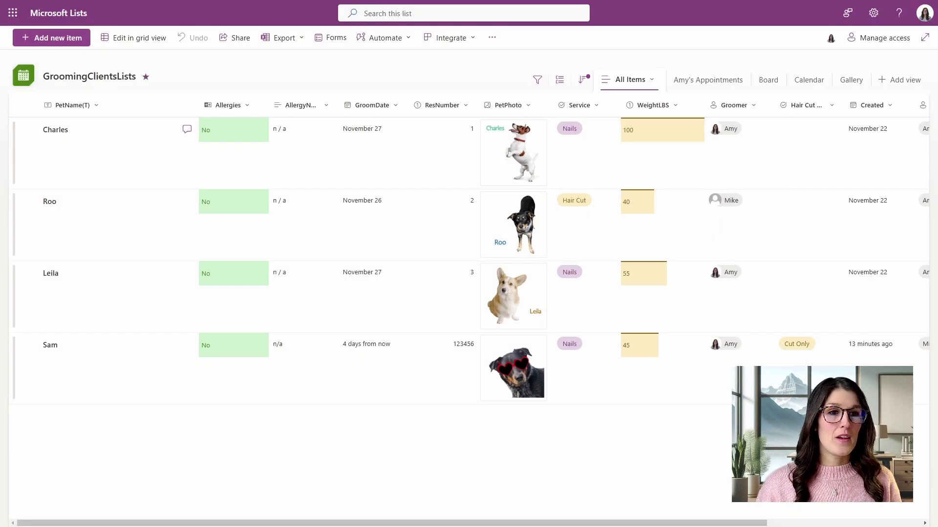
pyautogui.moveTo(585, 525); pyautogui.dragTo(782, 518)
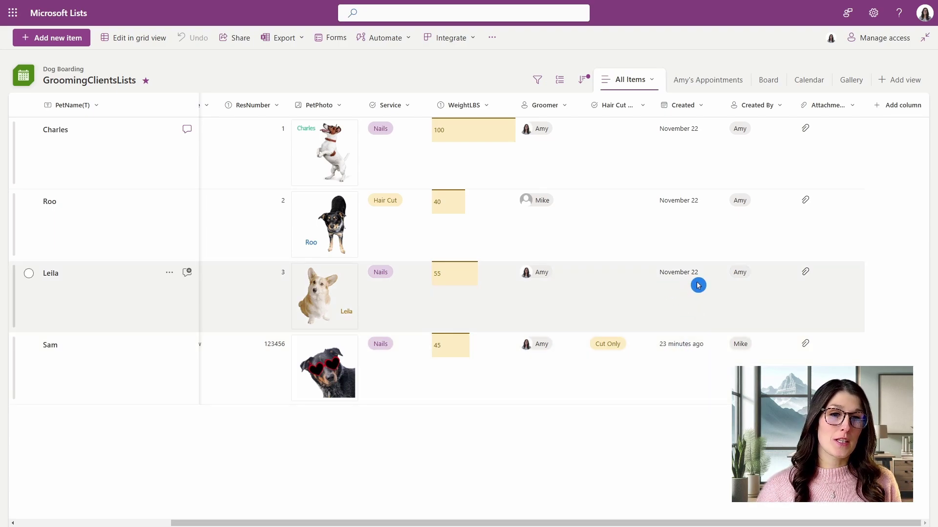
pyautogui.moveTo(698, 286)
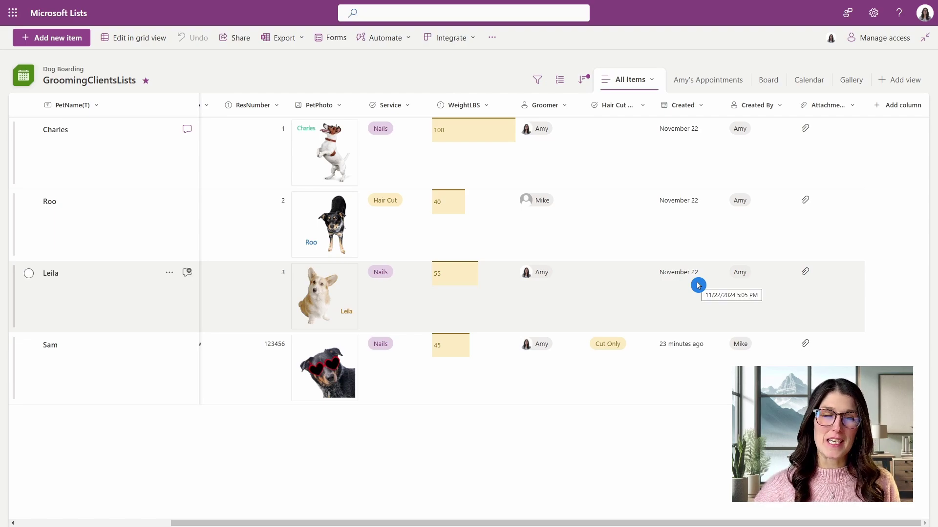
# - In List settings, set the Created column's Display Format to Standard
pyautogui.click(874, 22)
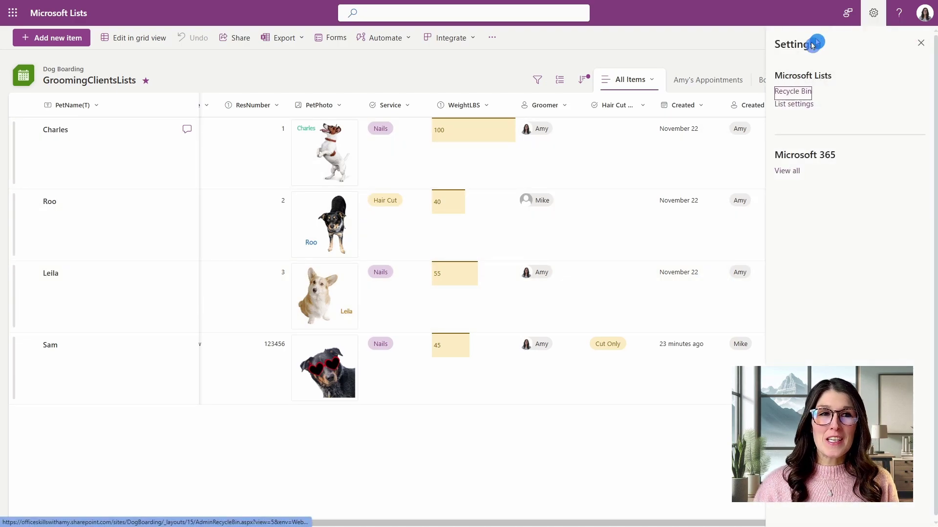
pyautogui.click(793, 109)
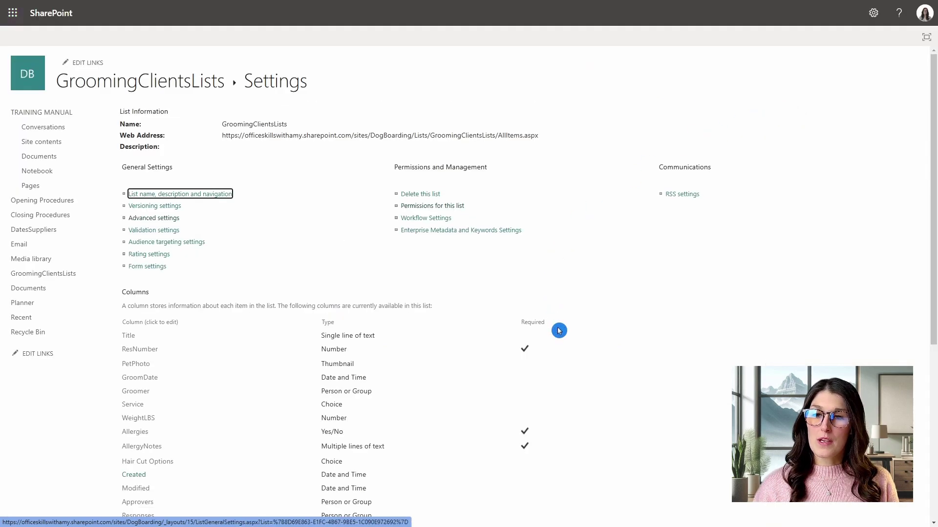
pyautogui.scroll(-2, 558, 329)
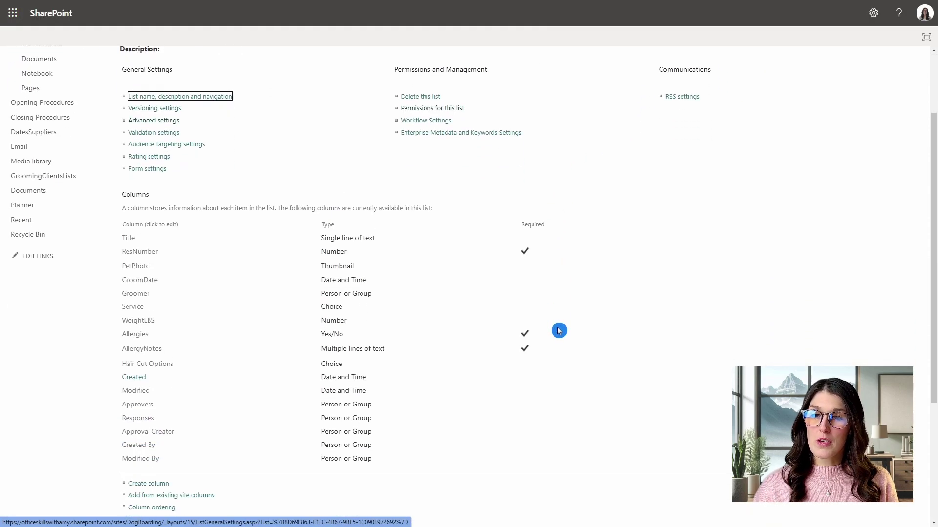
pyautogui.click(134, 384)
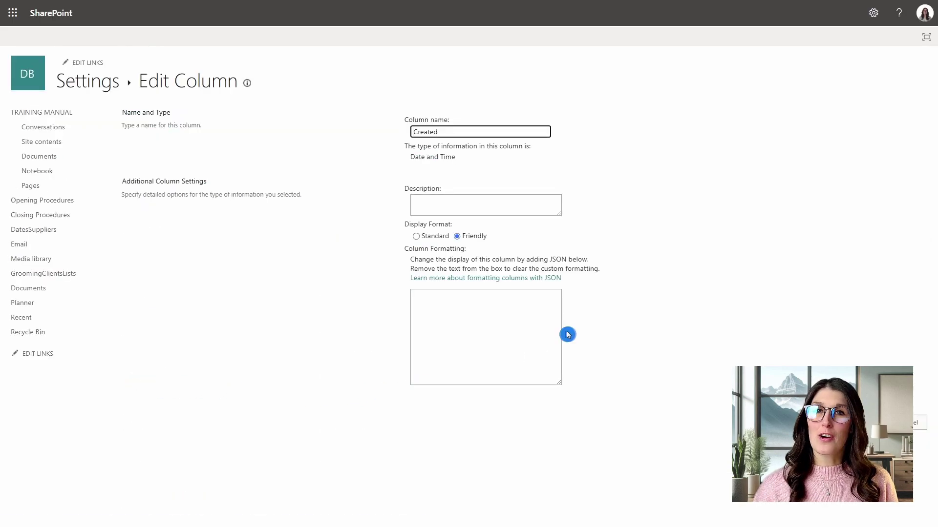
pyautogui.click(416, 237)
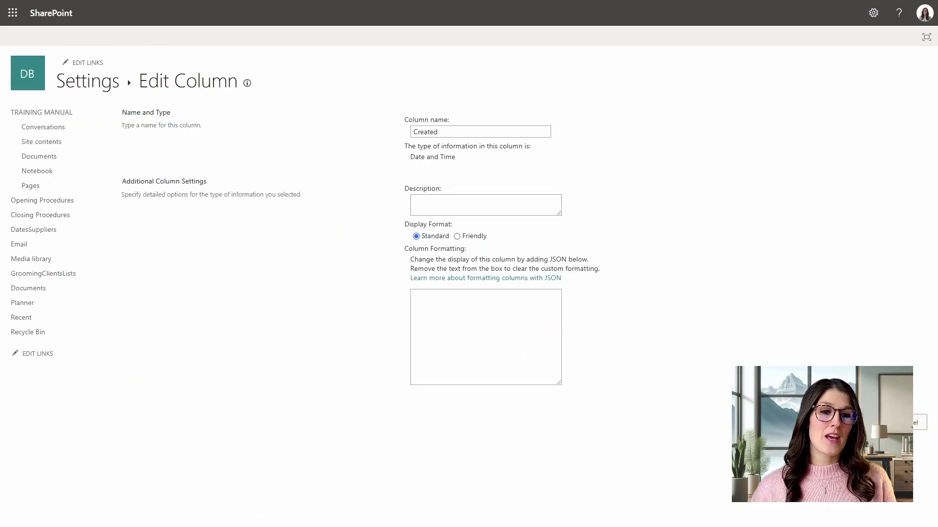
pyautogui.click(918, 422)
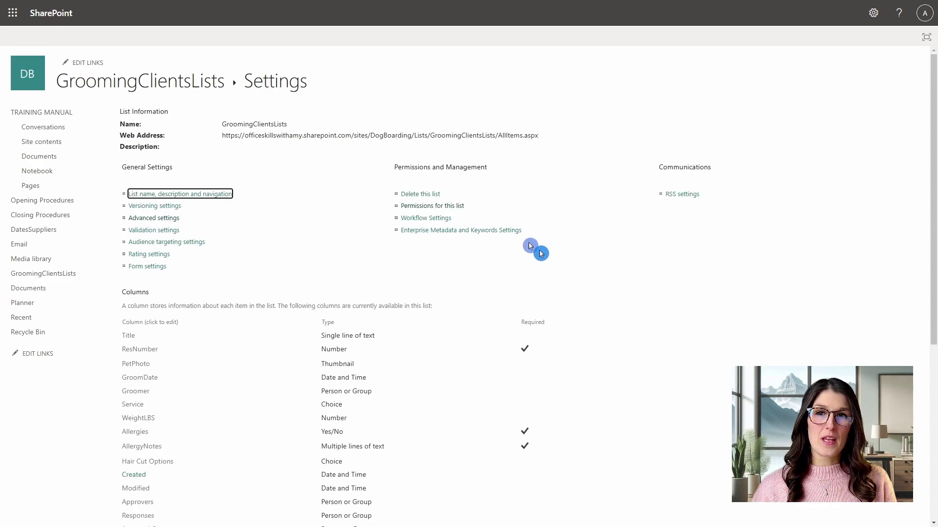
# - Return to GroomingClientsLists and scroll to see Created showing full date-times
pyautogui.click(139, 87)
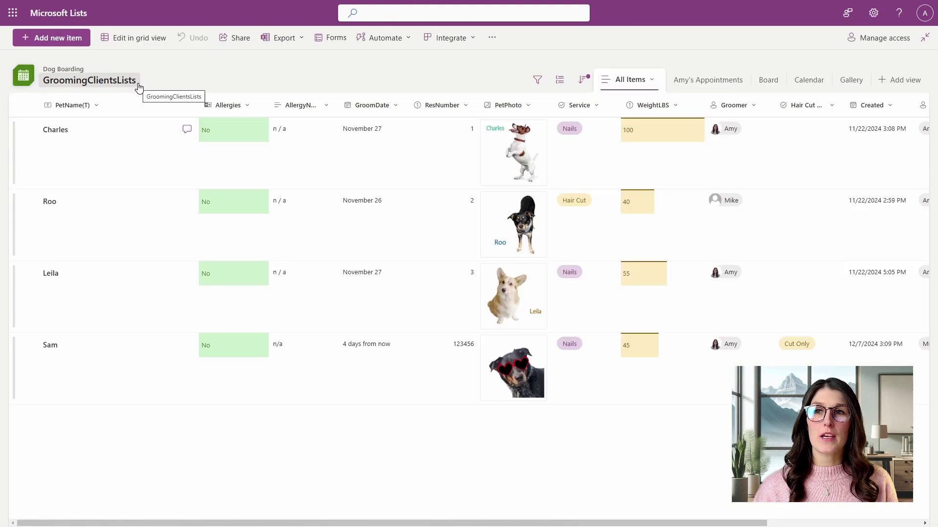
pyautogui.click(242, 89)
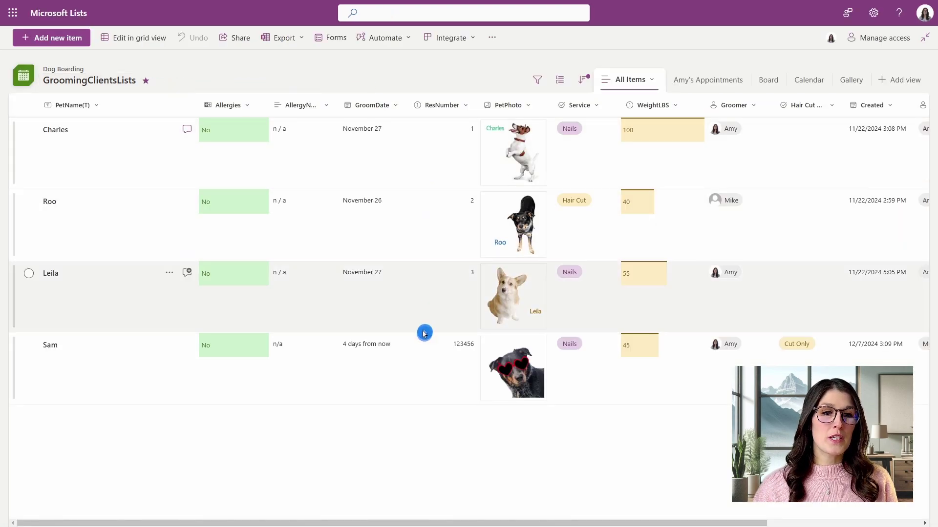
pyautogui.moveTo(456, 525); pyautogui.dragTo(658, 525)
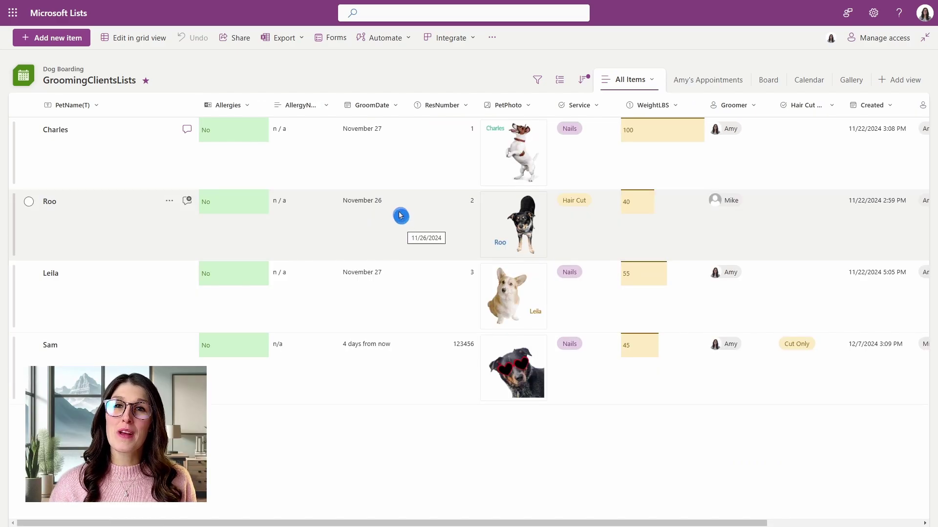
# - Show the list's Forms, peek at the Book Grooming form's options menu, then dismiss it
pyautogui.click(337, 38)
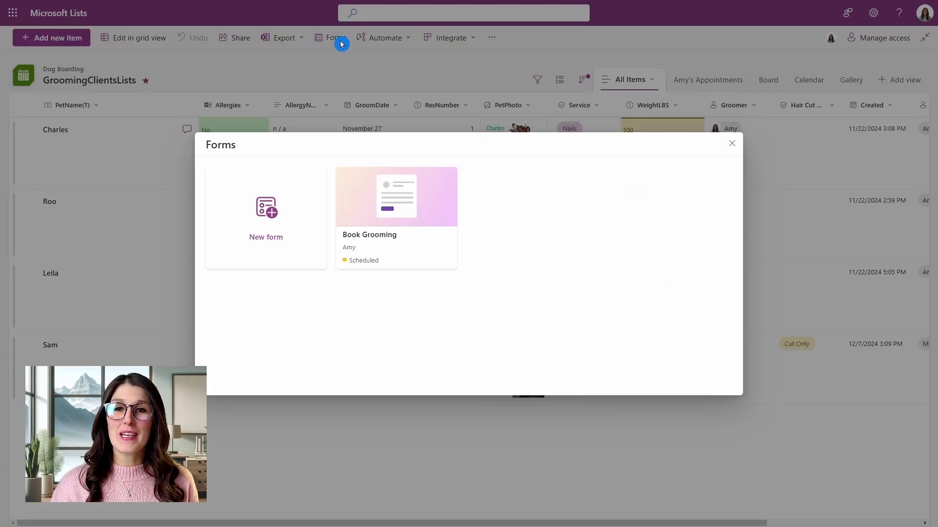
pyautogui.moveTo(408, 189)
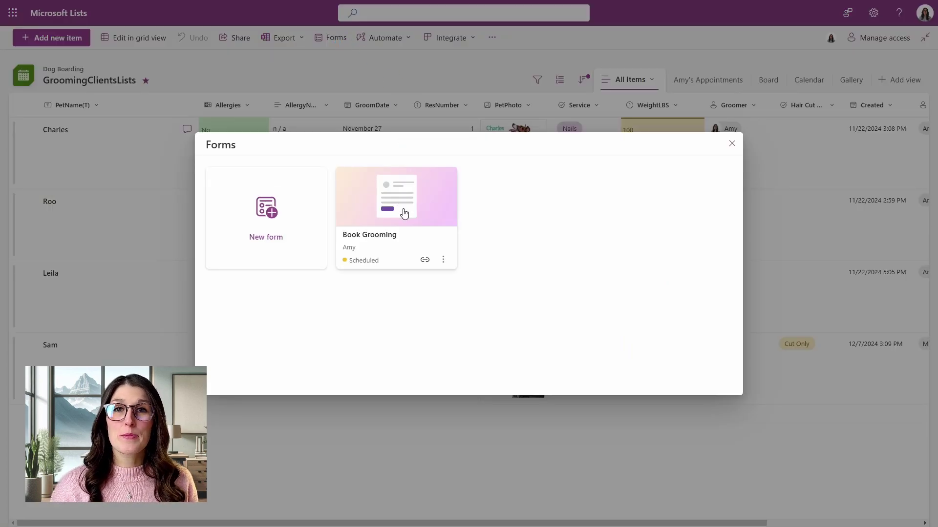
pyautogui.click(444, 260)
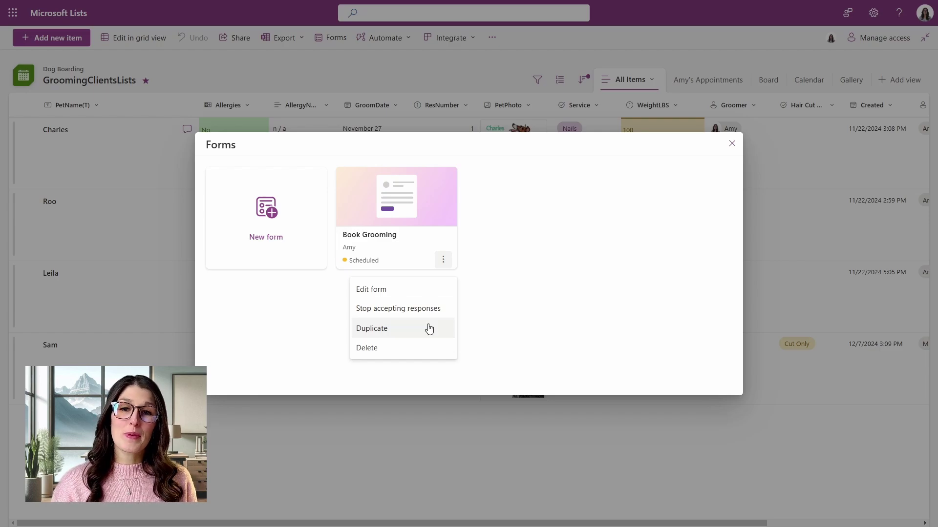
pyautogui.click(544, 329)
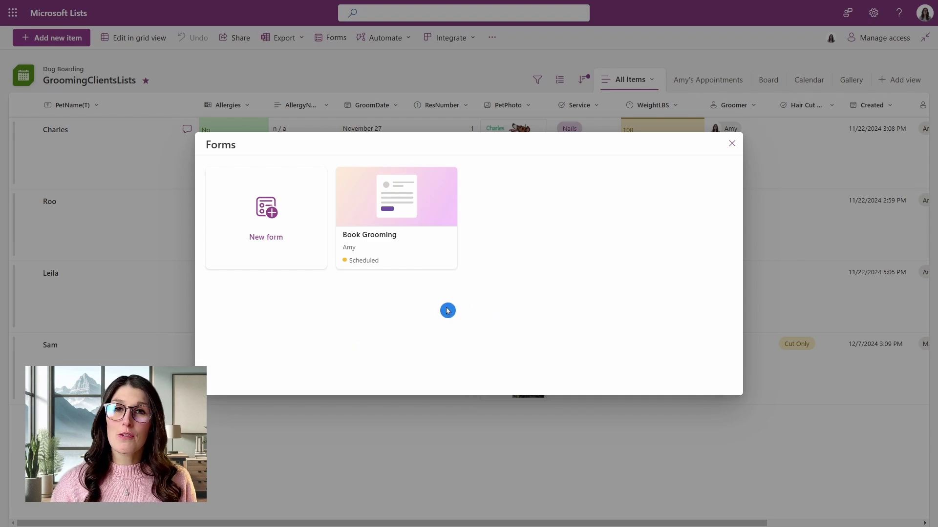
# - Create a new Untitled Form and begin editing its description
pyautogui.click(277, 215)
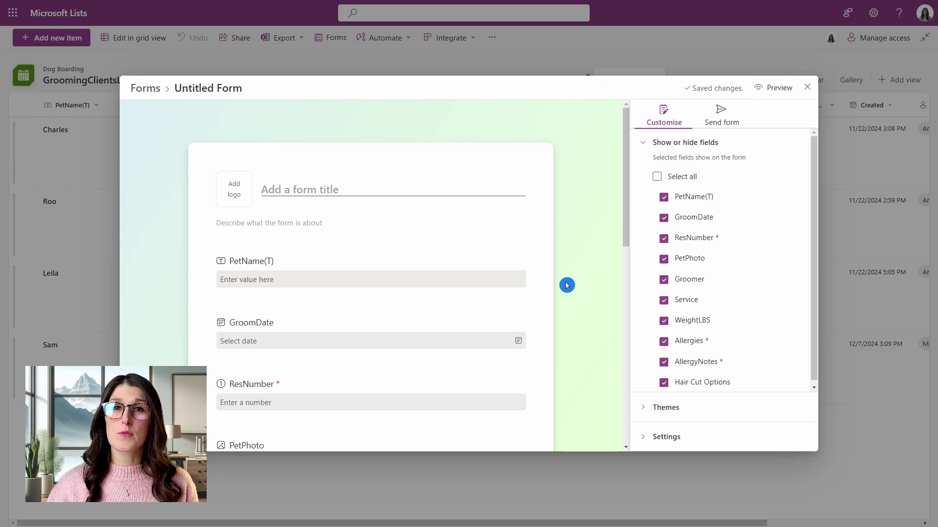
pyautogui.click(325, 223)
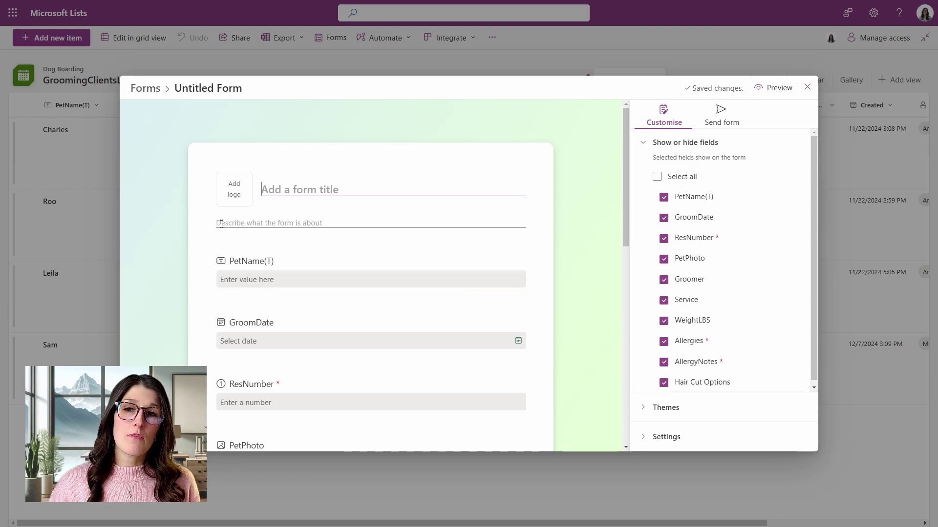